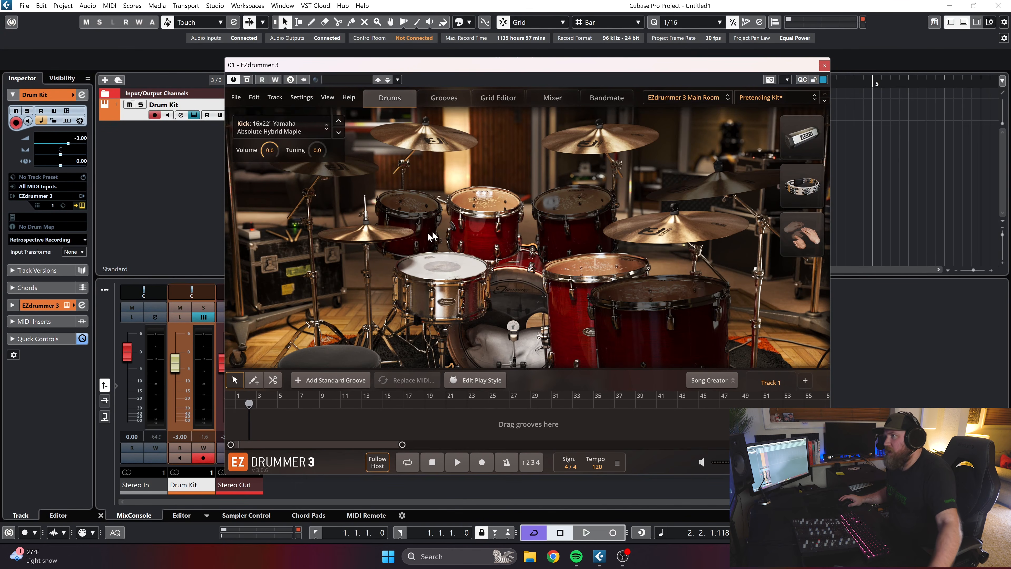
Show the EZdrummer 3 mixer and route the Kick In channel to Out 3/4
{"action": "left_click", "coordinate": [551, 94]}
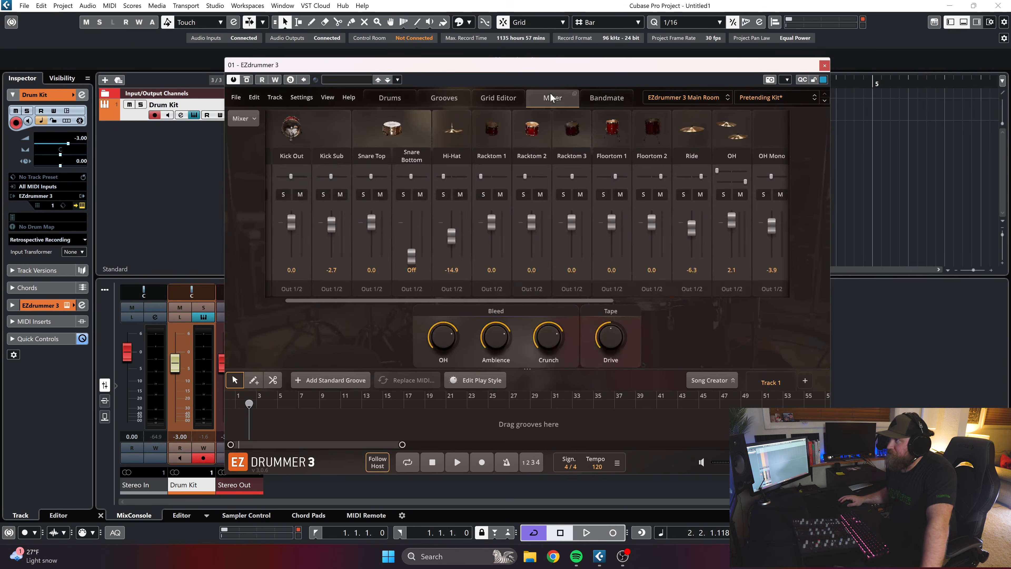
{"action": "left_click_drag", "start_coordinate": [396, 300], "coordinate": [310, 299]}
{"action": "left_click", "coordinate": [285, 288]}
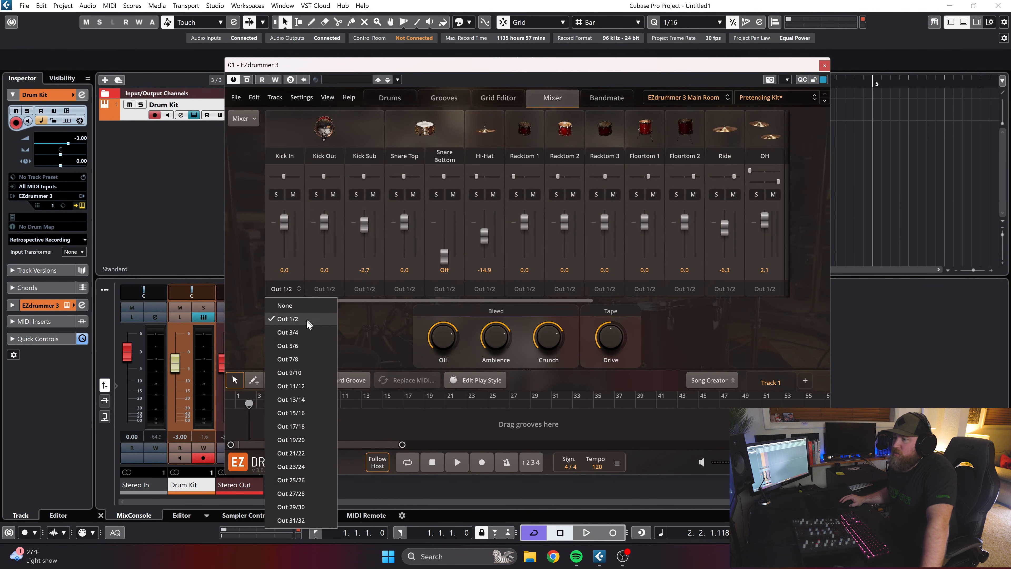
{"action": "left_click", "coordinate": [290, 290]}
{"action": "left_click", "coordinate": [290, 289]}
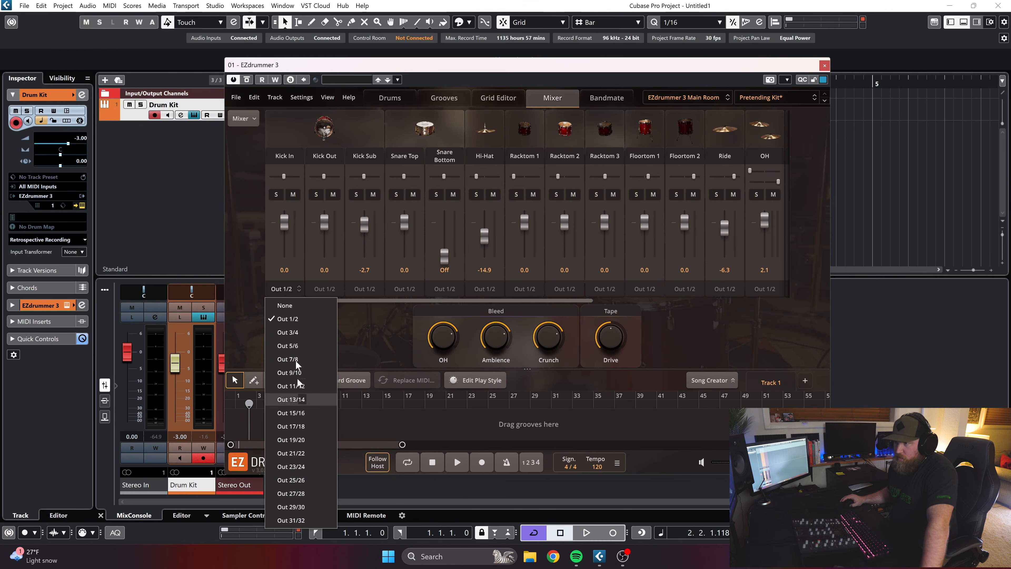
{"action": "left_click", "coordinate": [360, 335]}
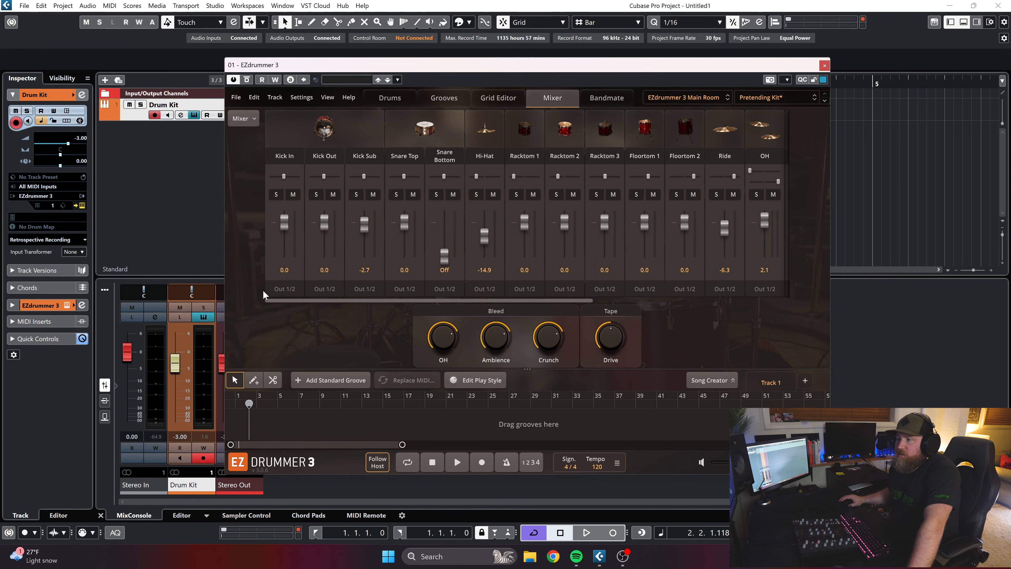
{"action": "left_click", "coordinate": [285, 289]}
{"action": "left_click", "coordinate": [302, 332]}
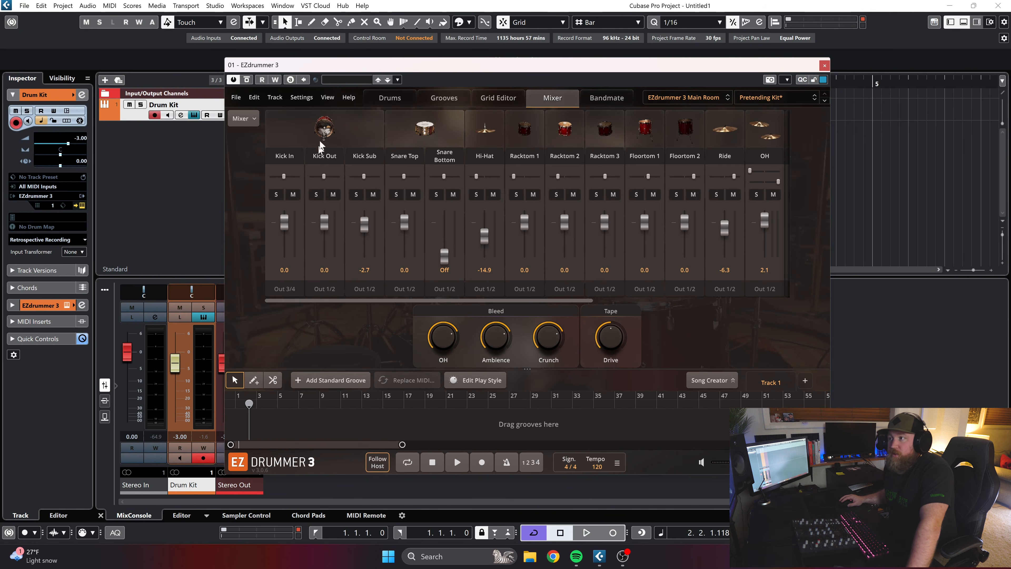
Route Kick Out and Kick Sub to Out 3/4 and lower the Kick Sub volume to -4.4
{"action": "left_click", "coordinate": [324, 288]}
{"action": "left_click", "coordinate": [341, 334]}
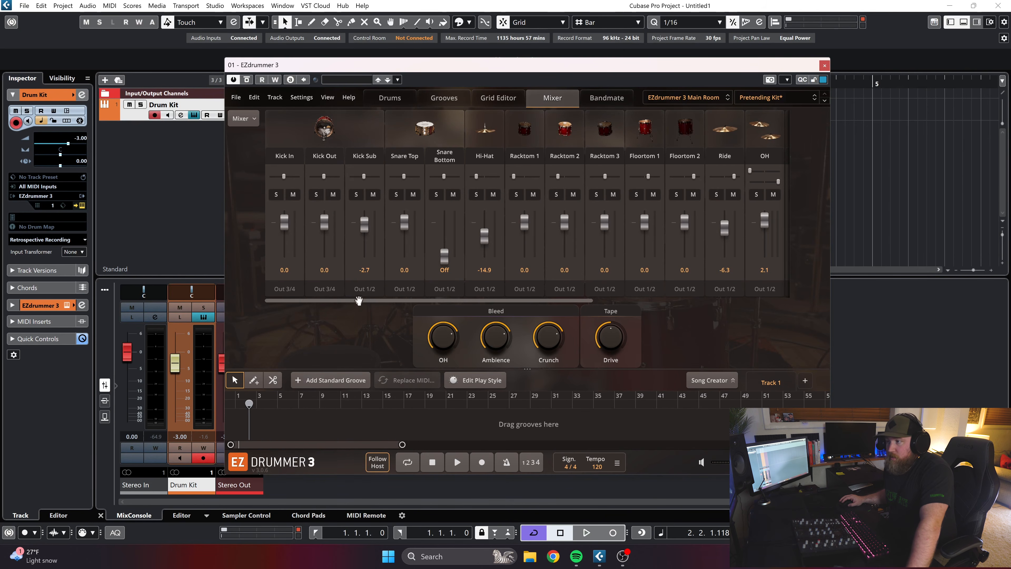
{"action": "left_click", "coordinate": [362, 289]}
{"action": "left_click", "coordinate": [371, 331]}
{"action": "mouse_move", "coordinate": [363, 226]}
{"action": "left_mouse_down"}
{"action": "mouse_move", "coordinate": [362, 251]}
{"action": "mouse_move", "coordinate": [363, 225]}
{"action": "mouse_move", "coordinate": [325, 232]}
{"action": "mouse_move", "coordinate": [326, 223]}
{"action": "mouse_move", "coordinate": [364, 227]}
{"action": "left_mouse_up"}
{"action": "double_click", "coordinate": [326, 226]}
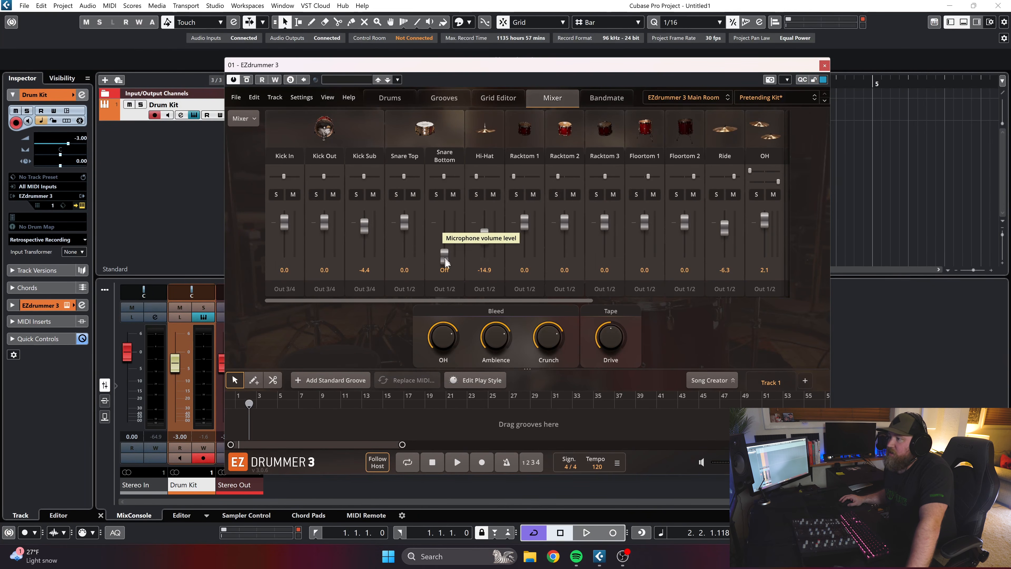
Route Snare Top to Out 5/6 and Hi-Hat to Out 7/8
{"action": "left_click", "coordinate": [402, 288]}
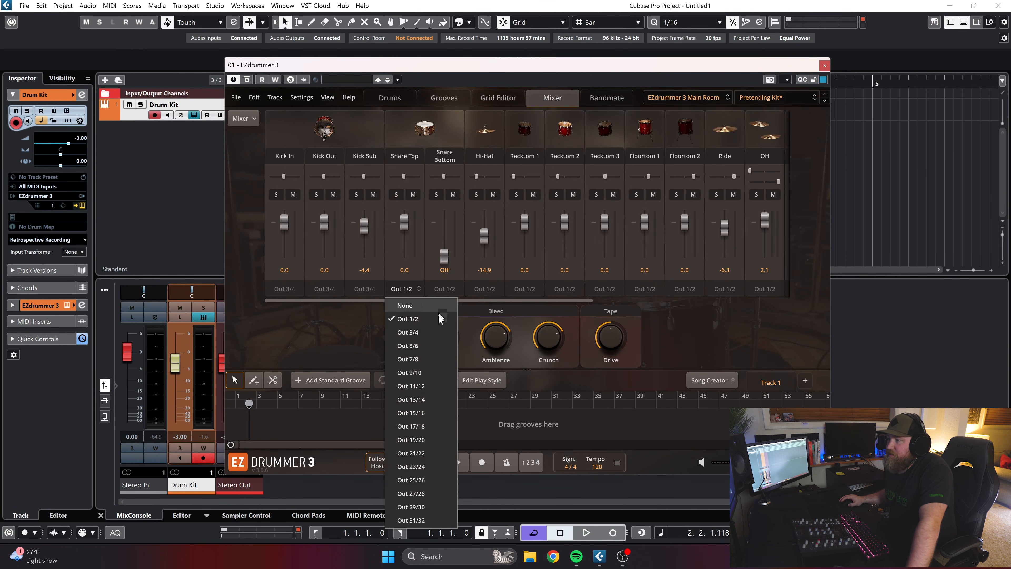
{"action": "left_click", "coordinate": [424, 345]}
{"action": "left_click", "coordinate": [484, 288]}
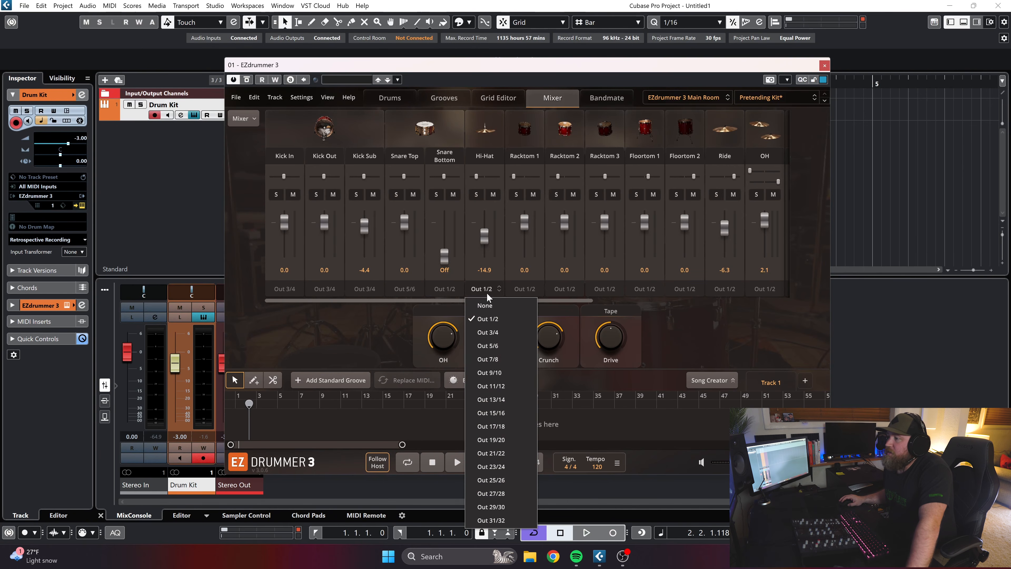
{"action": "left_click", "coordinate": [489, 358]}
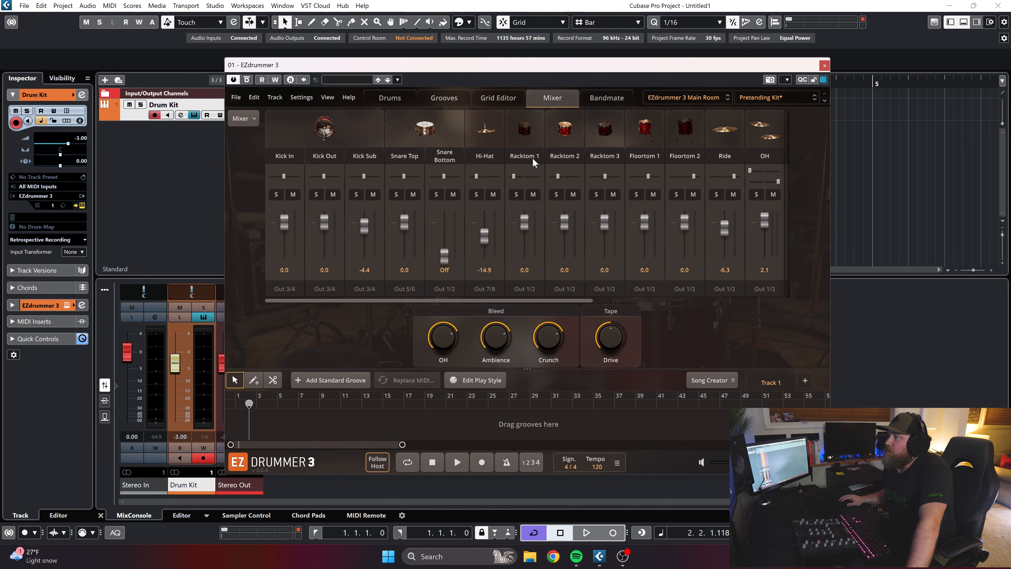
Route Racktom 2 to Out 9/10 and Floortom 1 to Out 11/12
{"action": "left_click", "coordinate": [567, 289]}
{"action": "left_click", "coordinate": [581, 366]}
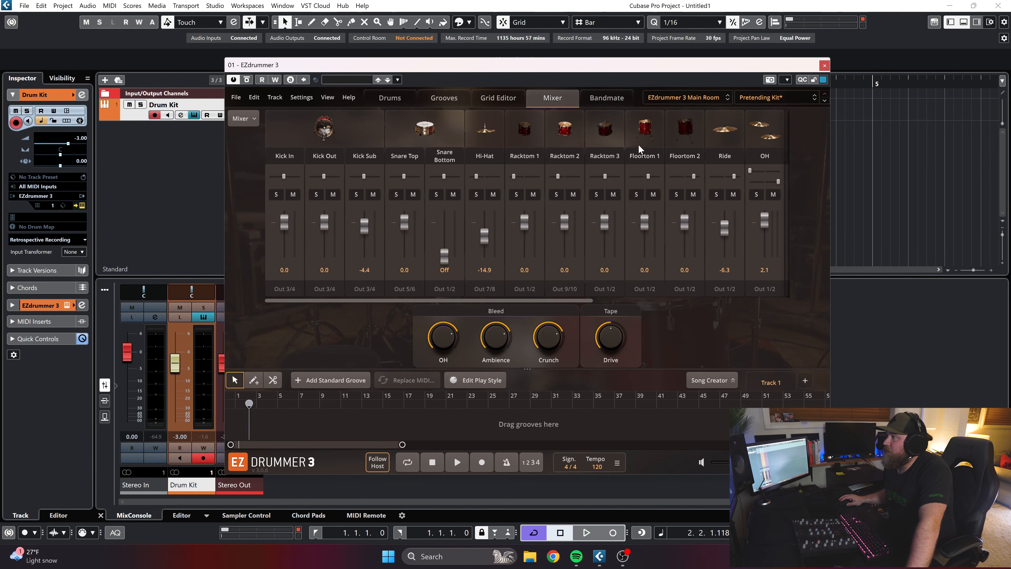
{"action": "left_click", "coordinate": [646, 293]}
{"action": "left_click", "coordinate": [664, 377]}
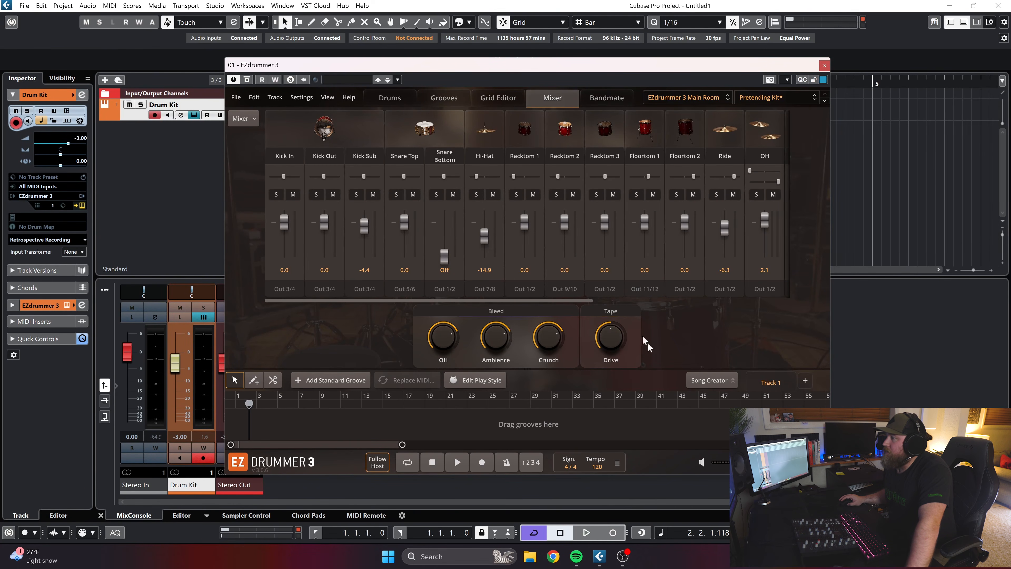
Route Ride to Out 13/14, and both OH and OH Mono to Out 15/16
{"action": "left_click_drag", "start_coordinate": [578, 300], "coordinate": [686, 301]}
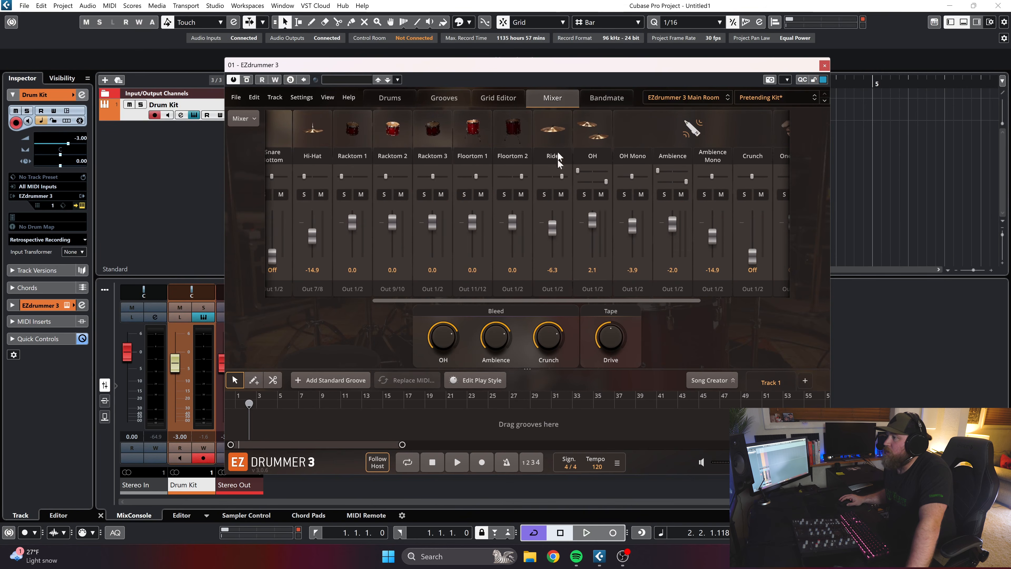
{"action": "left_click", "coordinate": [561, 289]}
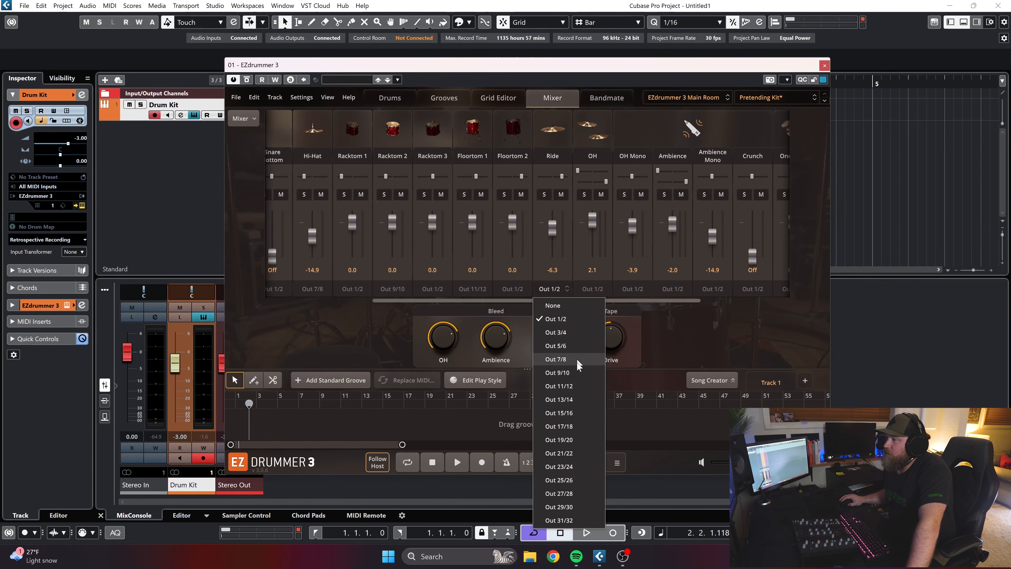
{"action": "left_click", "coordinate": [575, 401]}
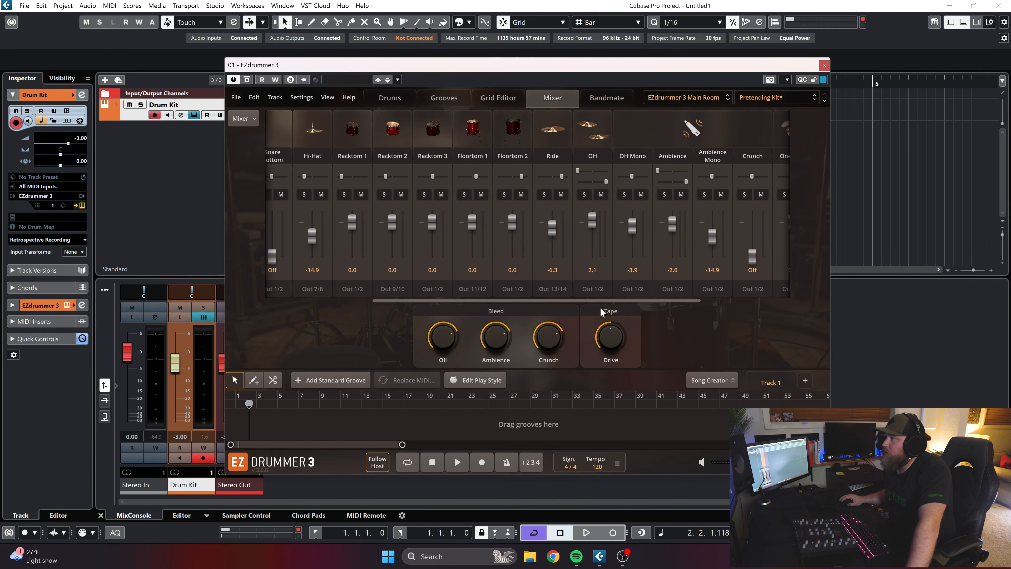
{"action": "left_click", "coordinate": [600, 290]}
{"action": "left_click", "coordinate": [606, 412]}
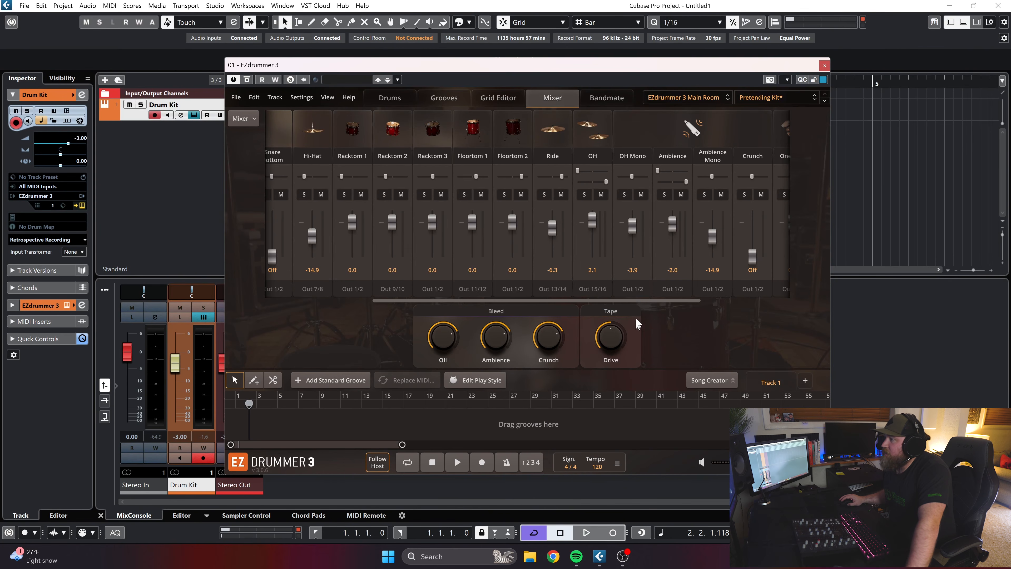
{"action": "scroll", "coordinate": [640, 297], "scroll_direction": "down", "scroll_amount": 3}
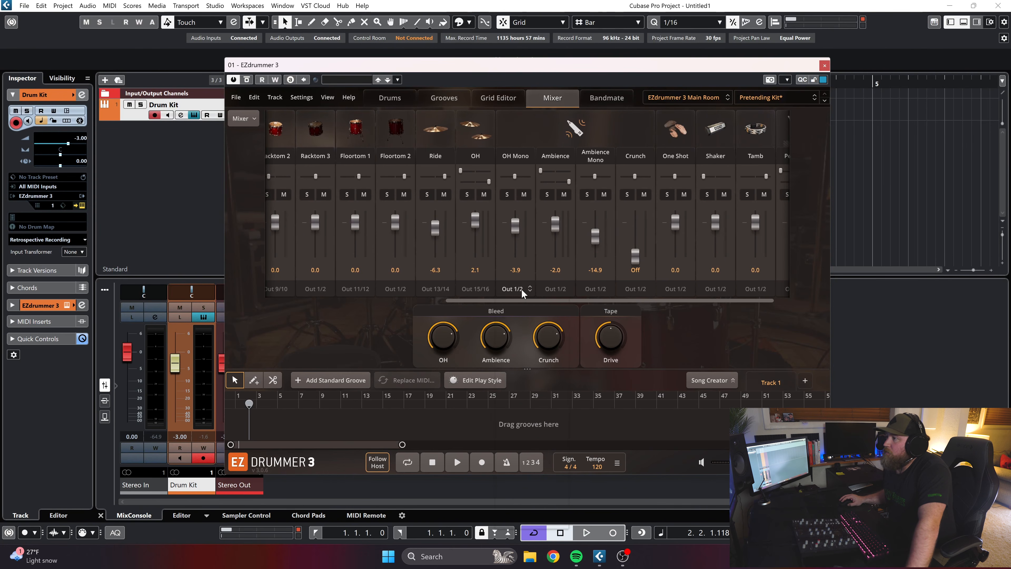
{"action": "left_click", "coordinate": [521, 288]}
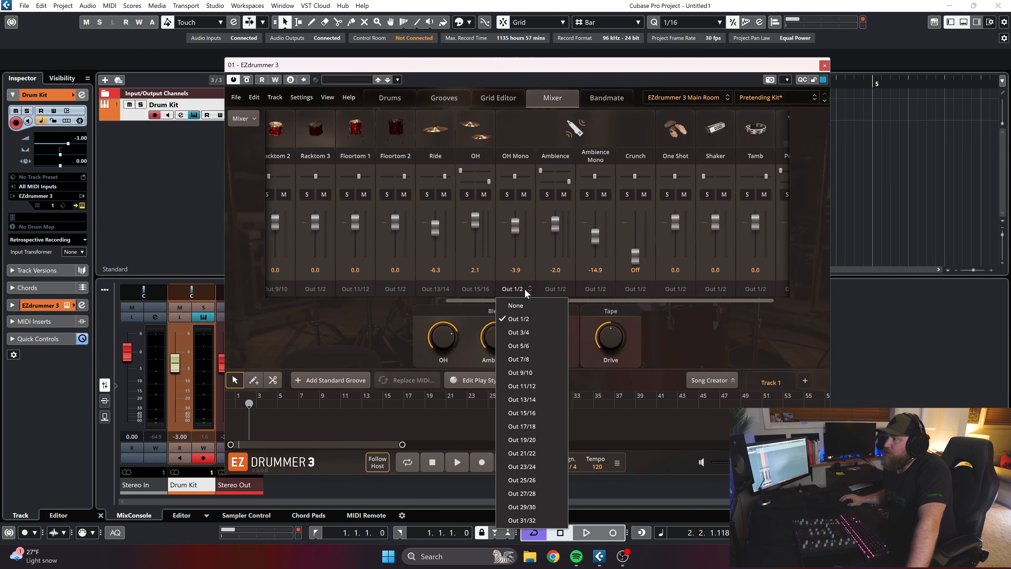
{"action": "left_click", "coordinate": [542, 410]}
Route Ambience and Ambience Mono to Out 17/18, and lower OH Mono to -12.7 and Ambience Mono to -15.8
{"action": "scroll", "coordinate": [561, 296], "scroll_direction": "down", "scroll_amount": 1}
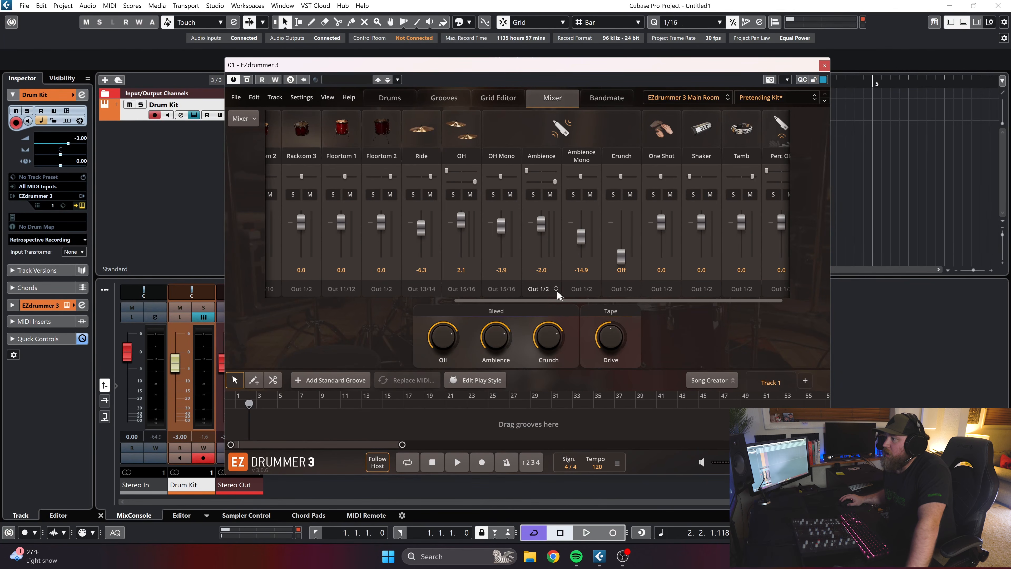
{"action": "left_click", "coordinate": [549, 287]}
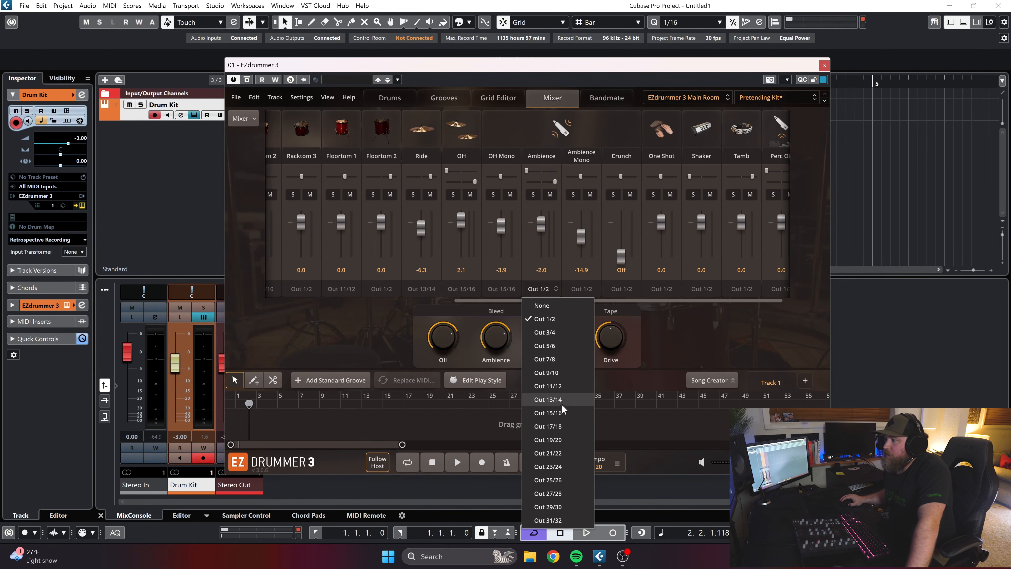
{"action": "left_click", "coordinate": [563, 425]}
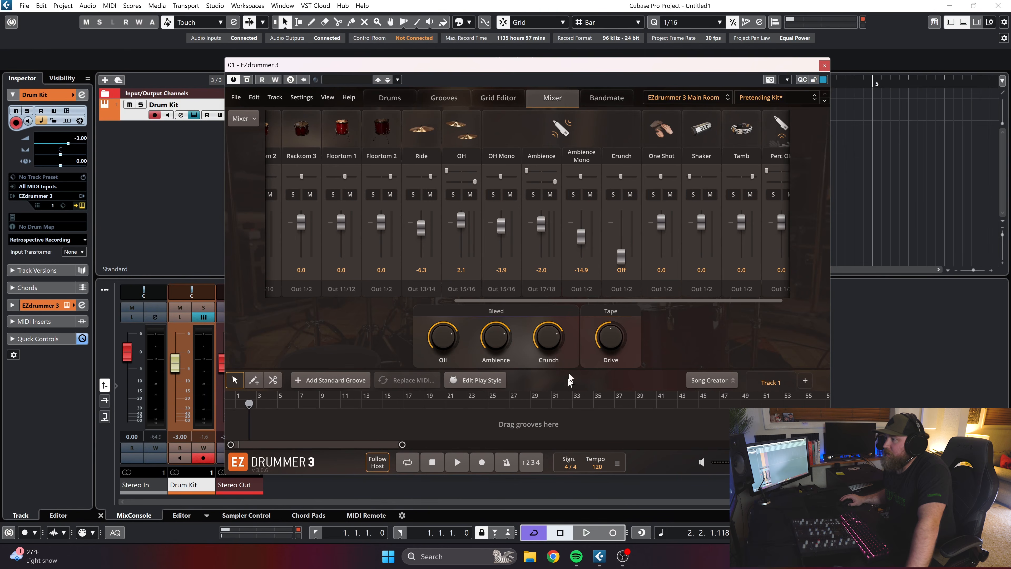
{"action": "left_click", "coordinate": [582, 289]}
{"action": "left_click", "coordinate": [599, 422]}
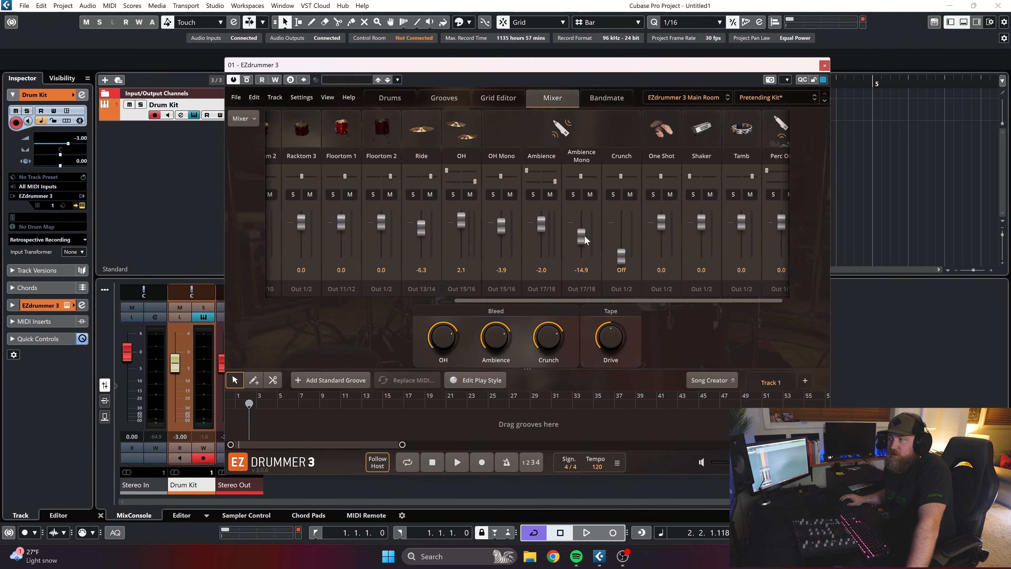
{"action": "mouse_move", "coordinate": [584, 251]}
{"action": "left_mouse_down"}
{"action": "mouse_move", "coordinate": [581, 225]}
{"action": "mouse_move", "coordinate": [581, 242]}
{"action": "left_mouse_up"}
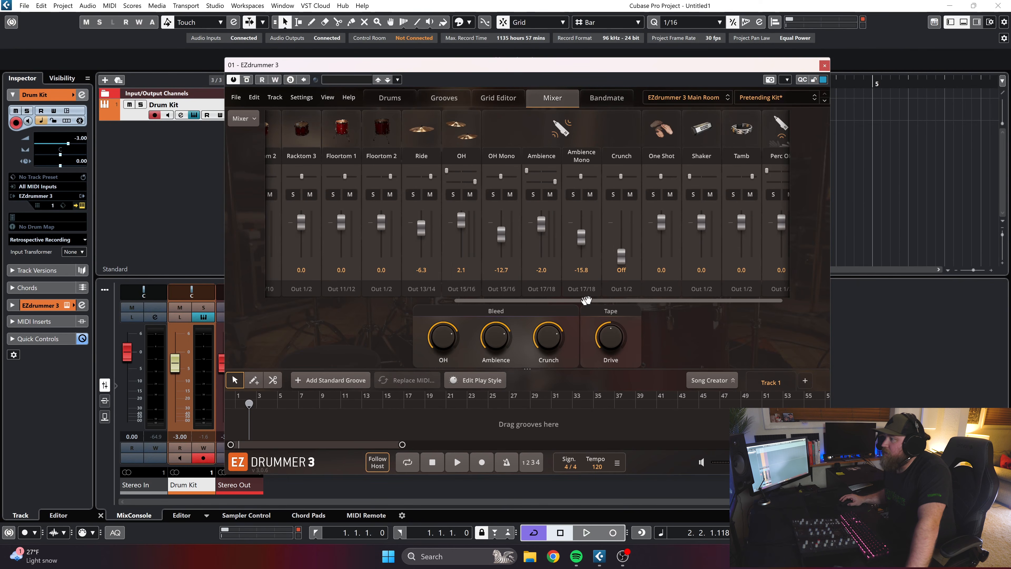
Turn the volume of the unused Racktom 1 and Racktom 3 channels down to Off
{"action": "left_click_drag", "start_coordinate": [731, 300], "coordinate": [527, 298]}
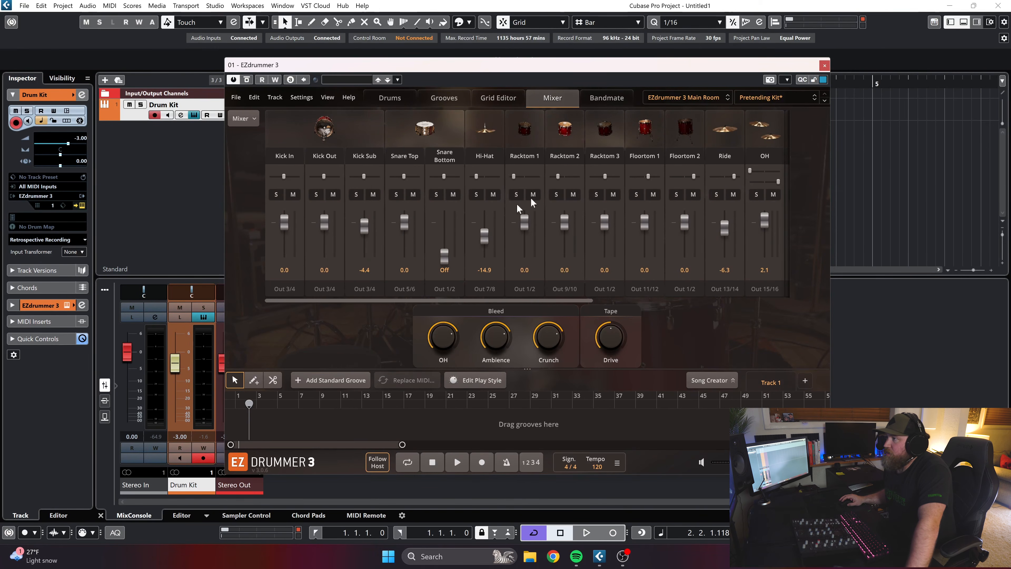
{"action": "left_click_drag", "start_coordinate": [523, 224], "coordinate": [524, 271]}
{"action": "left_click_drag", "start_coordinate": [604, 221], "coordinate": [776, 287]}
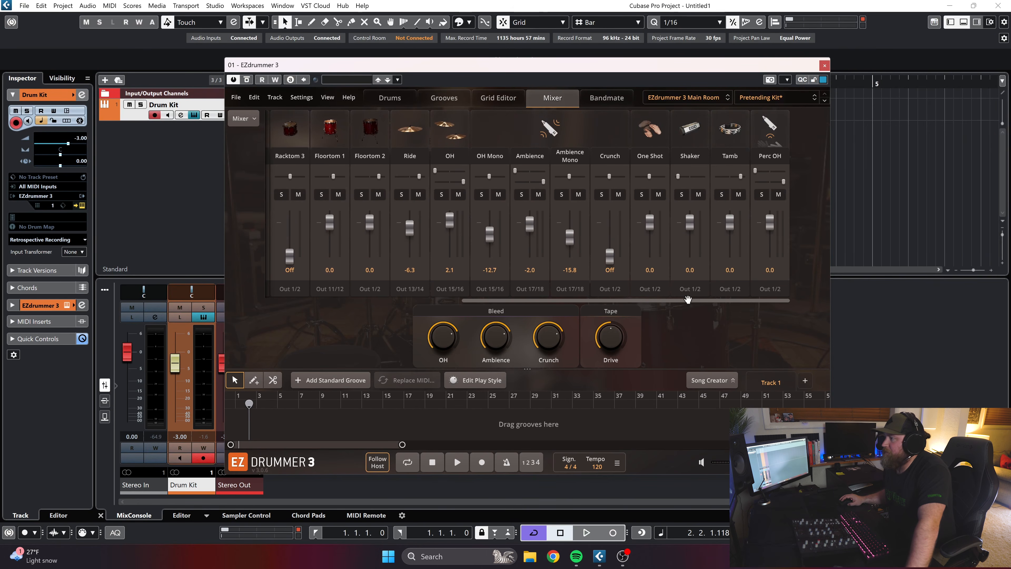
{"action": "left_click_drag", "start_coordinate": [688, 300], "coordinate": [357, 309]}
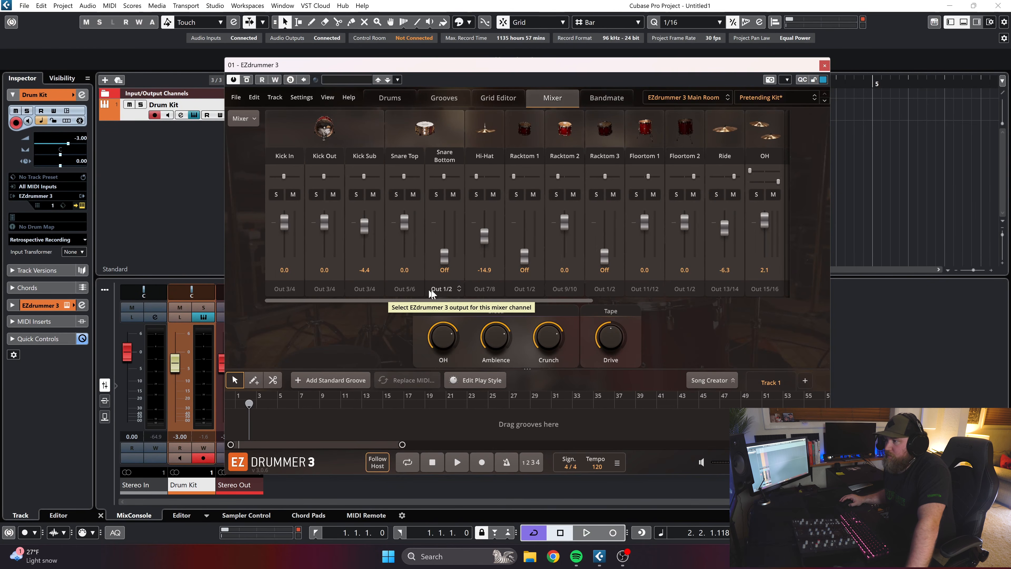
{"action": "left_click_drag", "start_coordinate": [569, 301], "coordinate": [476, 304]}
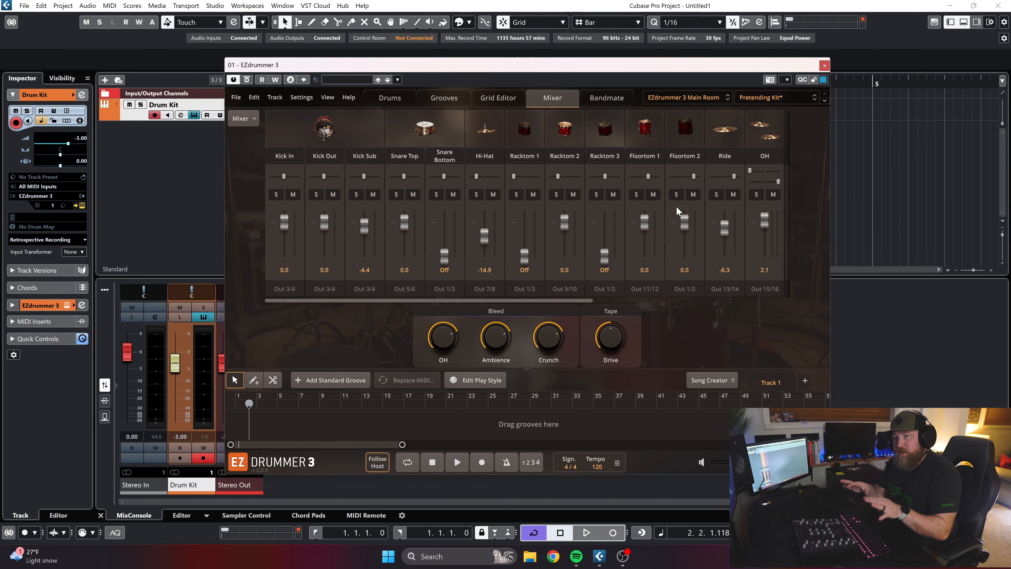
Try Floortom 1 on Out 9/10 and set it back to Out 11/12
{"action": "left_click", "coordinate": [648, 287]}
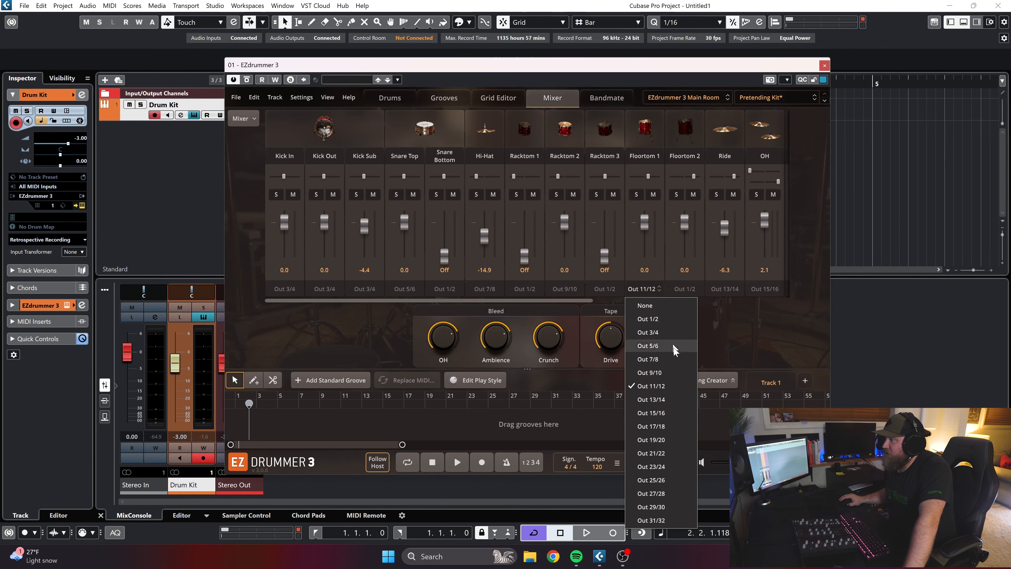
{"action": "left_click", "coordinate": [674, 369]}
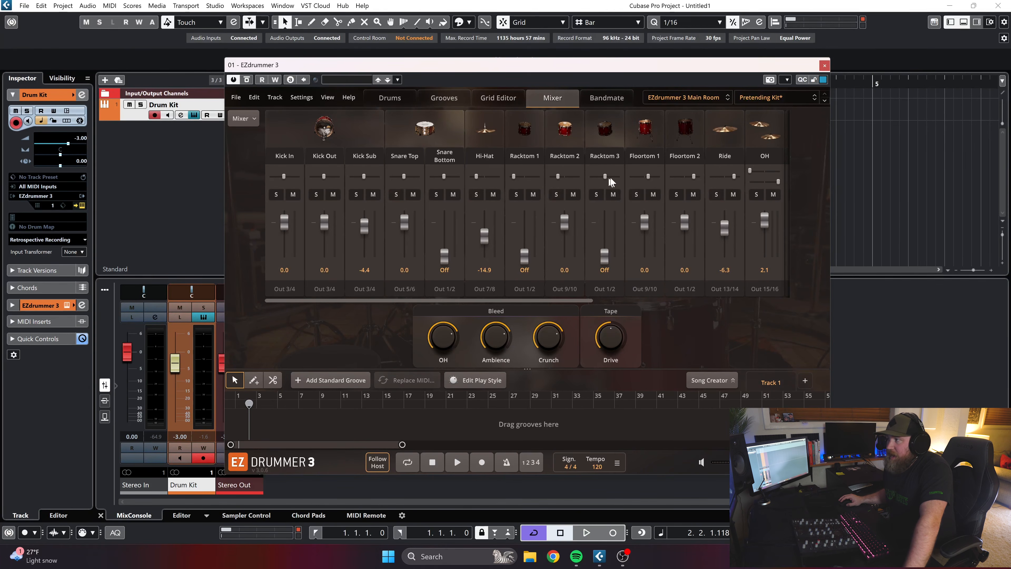
{"action": "left_click", "coordinate": [649, 287]}
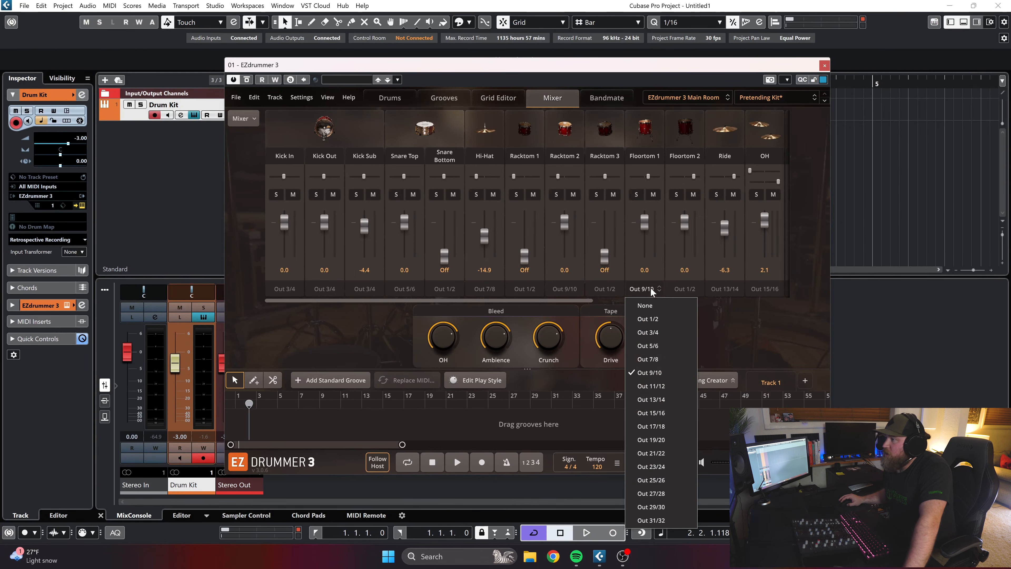
{"action": "left_click", "coordinate": [664, 385]}
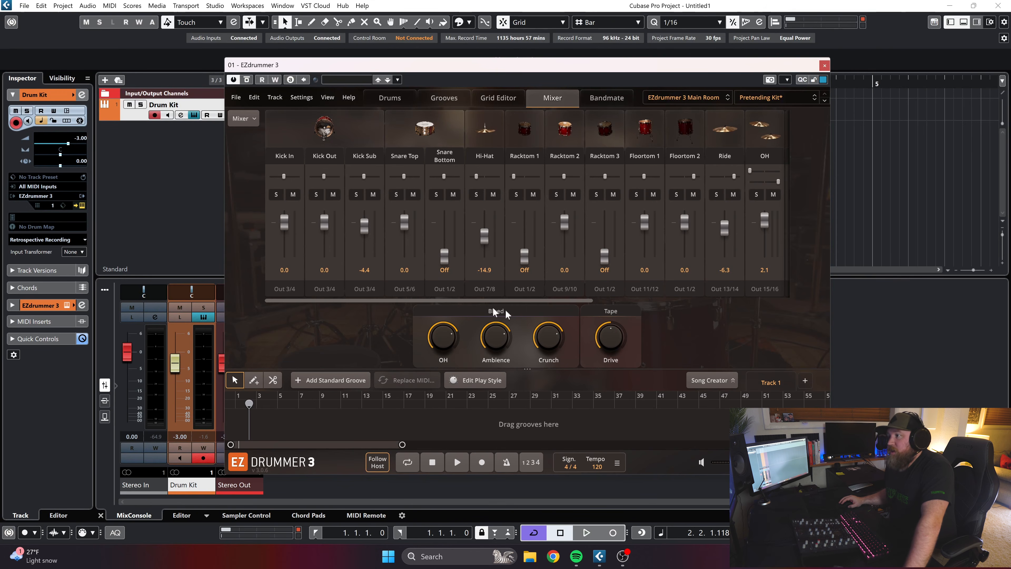
Close the EZdrummer 3 window and open the instrument's list of activatable outputs in the VSTi rack
{"action": "left_click_drag", "start_coordinate": [422, 301], "coordinate": [465, 301]}
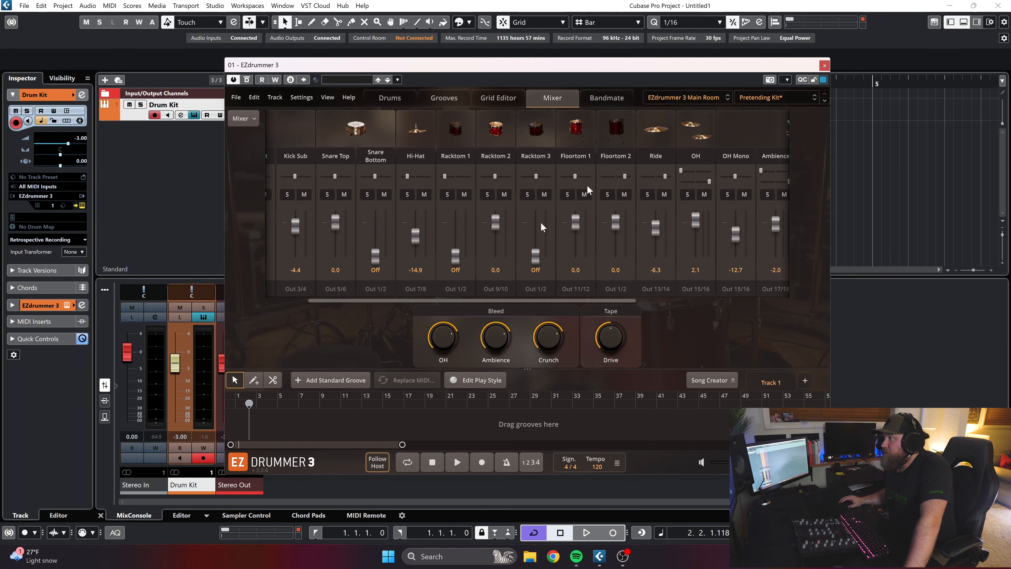
{"action": "left_click", "coordinate": [823, 66]}
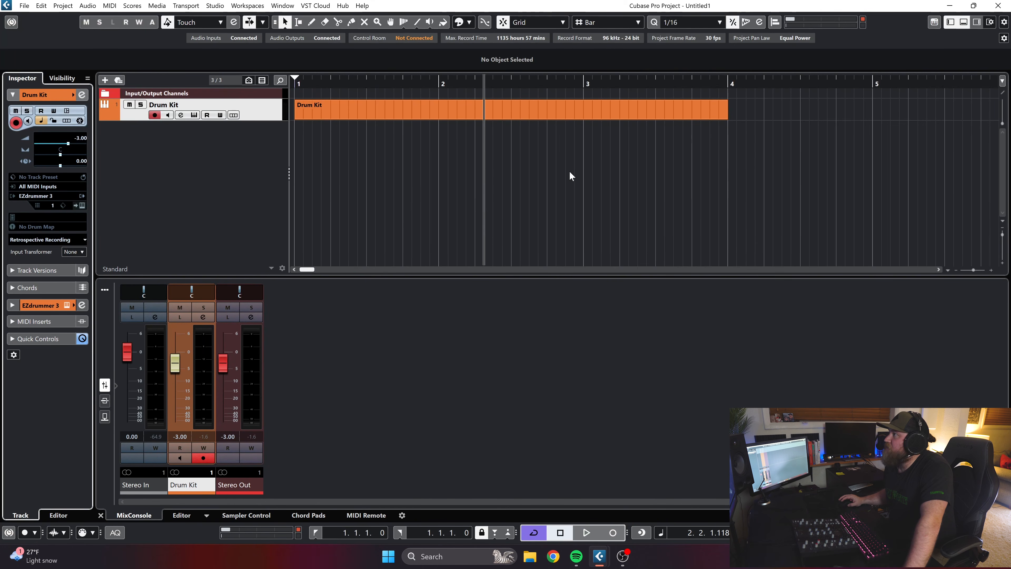
{"action": "left_click", "coordinate": [977, 22]}
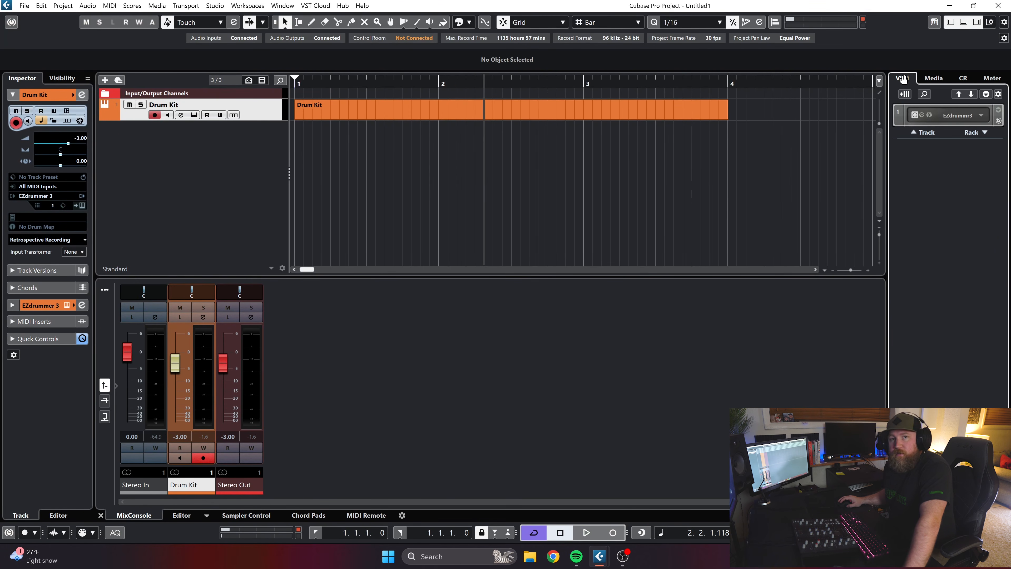
{"action": "left_click", "coordinate": [981, 116]}
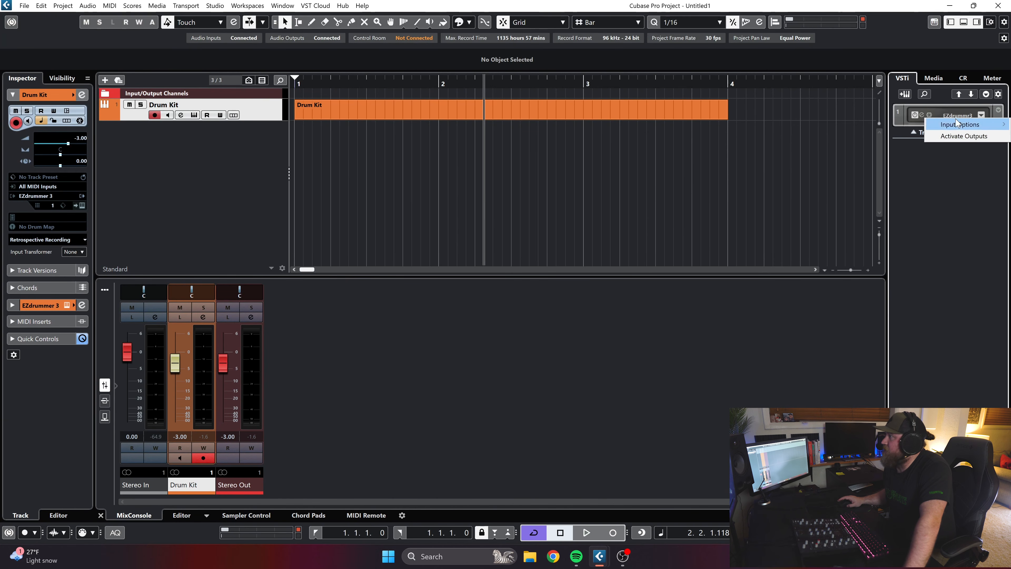
{"action": "left_click", "coordinate": [952, 139]}
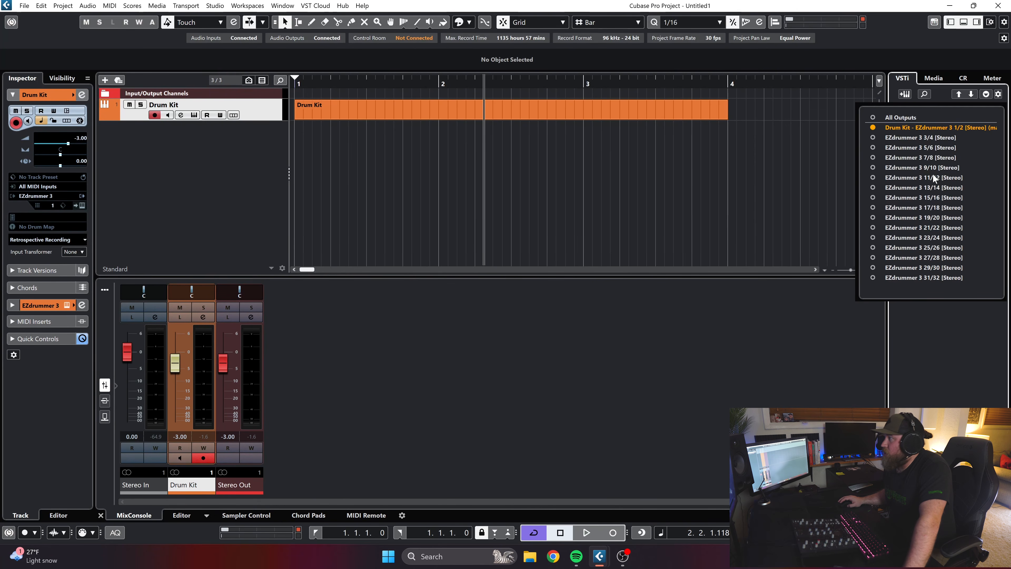
Activate the EZdrummer 3 stereo outputs from 3/4 through 17/18
{"action": "left_click", "coordinate": [873, 137]}
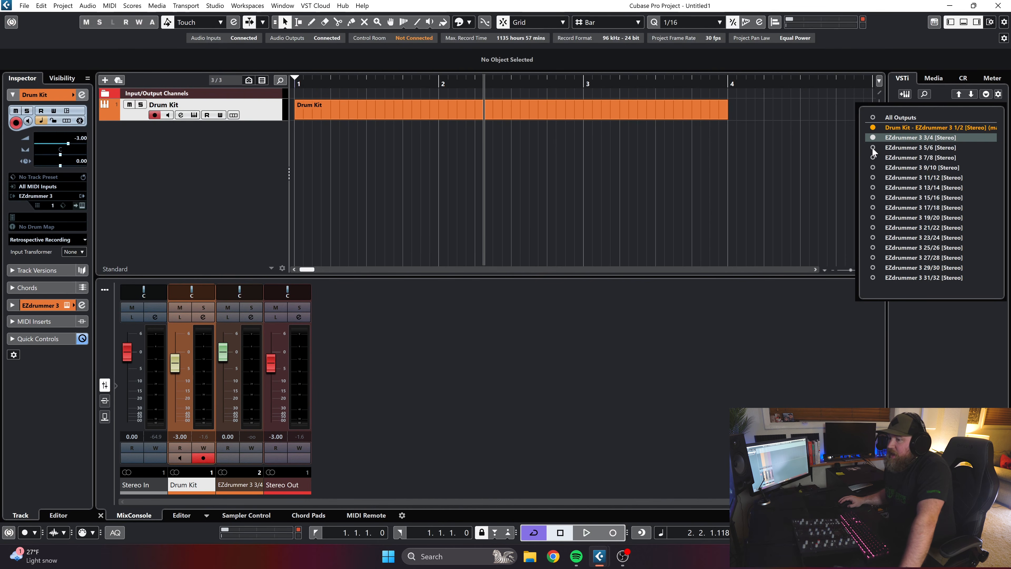
{"action": "left_click", "coordinate": [871, 147]}
{"action": "left_click", "coordinate": [872, 157]}
{"action": "left_click", "coordinate": [872, 167]}
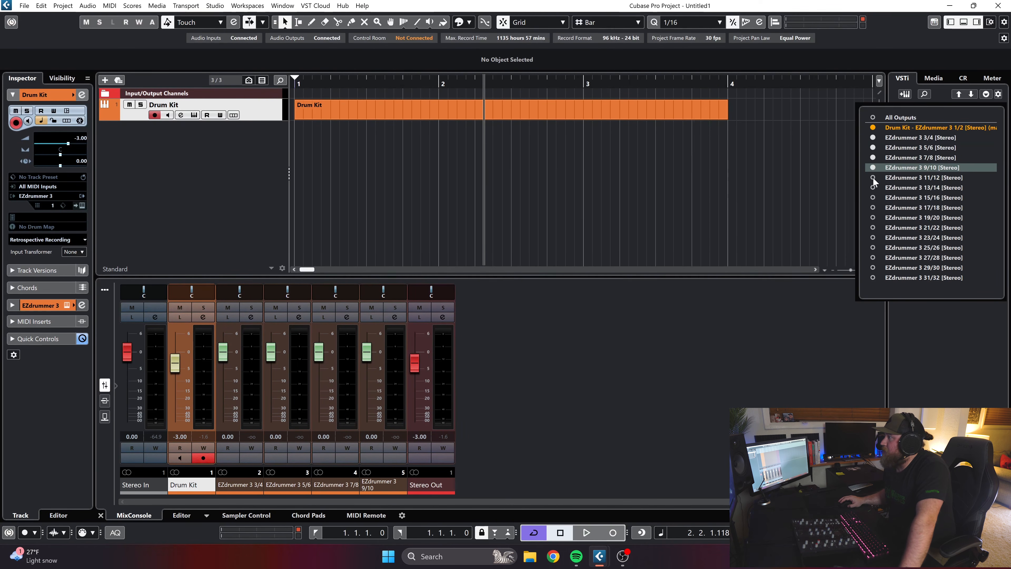
{"action": "left_click", "coordinate": [873, 177]}
{"action": "left_click", "coordinate": [873, 188]}
{"action": "left_click", "coordinate": [873, 198]}
{"action": "left_click", "coordinate": [872, 207]}
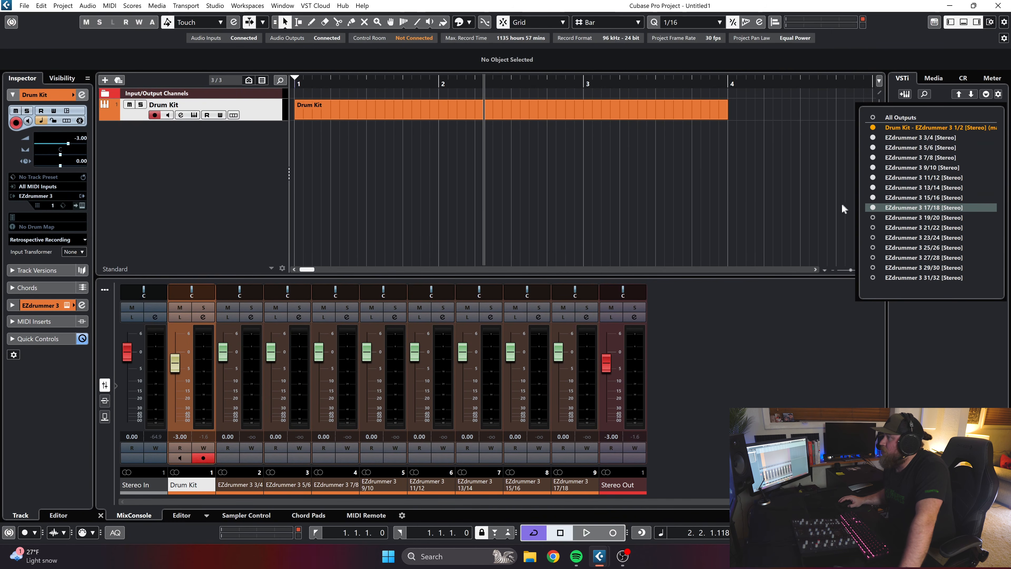
Check the output assignments in the EZdrummer 3 mixer against the list of activated outputs
{"action": "left_click", "coordinate": [82, 207]}
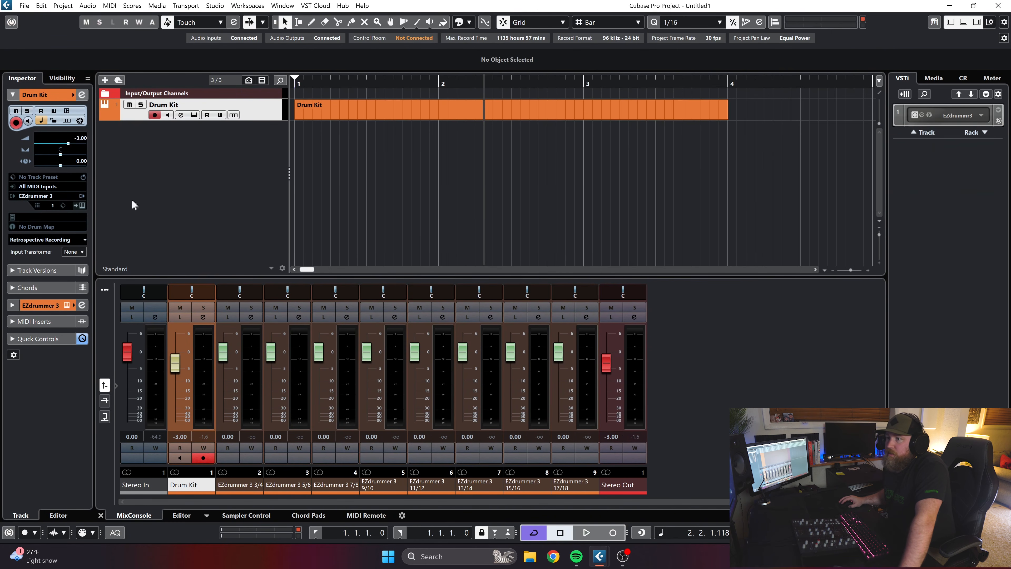
{"action": "left_click", "coordinate": [83, 205]}
{"action": "left_click_drag", "start_coordinate": [520, 301], "coordinate": [656, 298]}
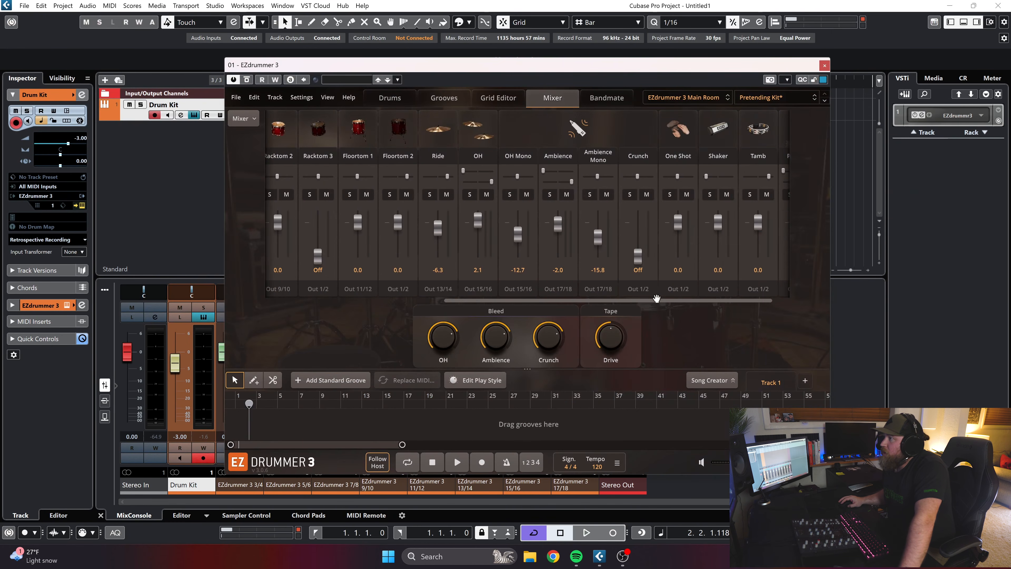
{"action": "left_click", "coordinate": [824, 65]}
{"action": "left_click", "coordinate": [981, 115]}
{"action": "mouse_move", "coordinate": [963, 136]}
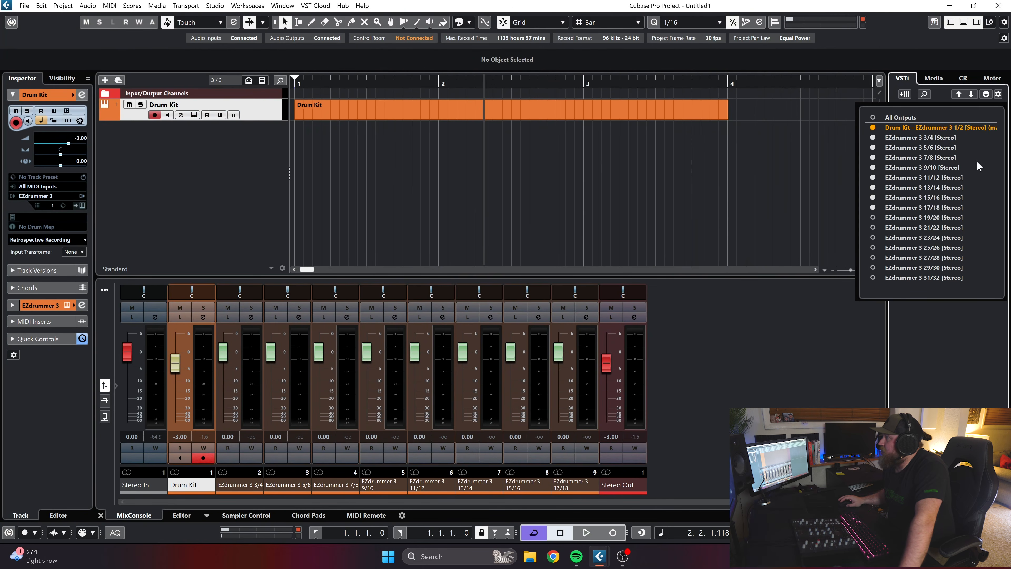
{"action": "left_click", "coordinate": [767, 393]}
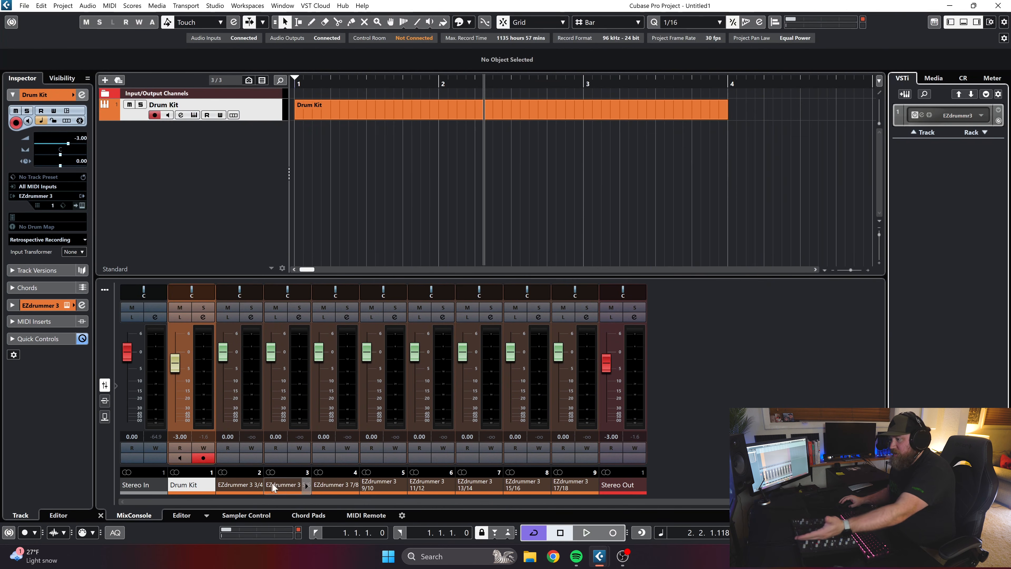
Rename the EZdrummer 3 3/4 channel to Kick, 5/6 to Snare and 7/8 to Hats
{"action": "double_click", "coordinate": [239, 484]}
{"action": "type", "text": "Kick"}
{"action": "key", "text": "Tab"}
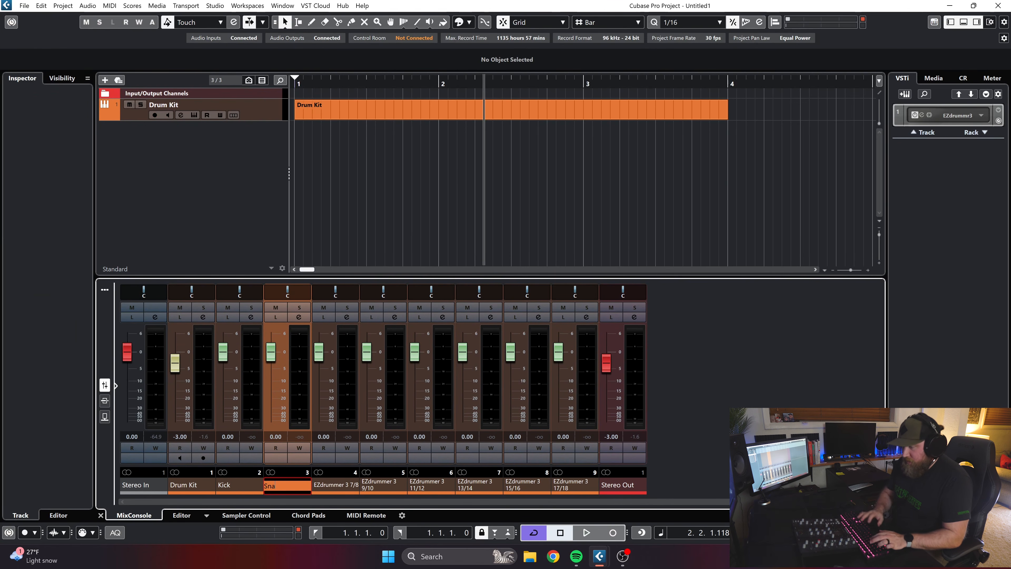
{"action": "double_click", "coordinate": [335, 484]}
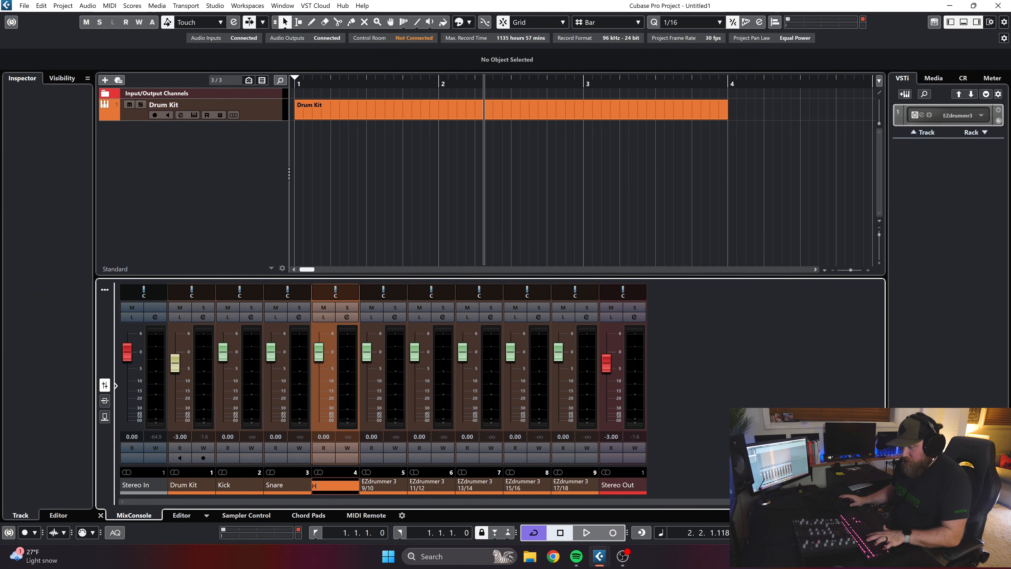
{"action": "type", "text": "Hats"}
Rename the EZdrummer 3 9/10 channel to Tom 1 and the 11/12 channel to Tom 2
{"action": "double_click", "coordinate": [380, 488]}
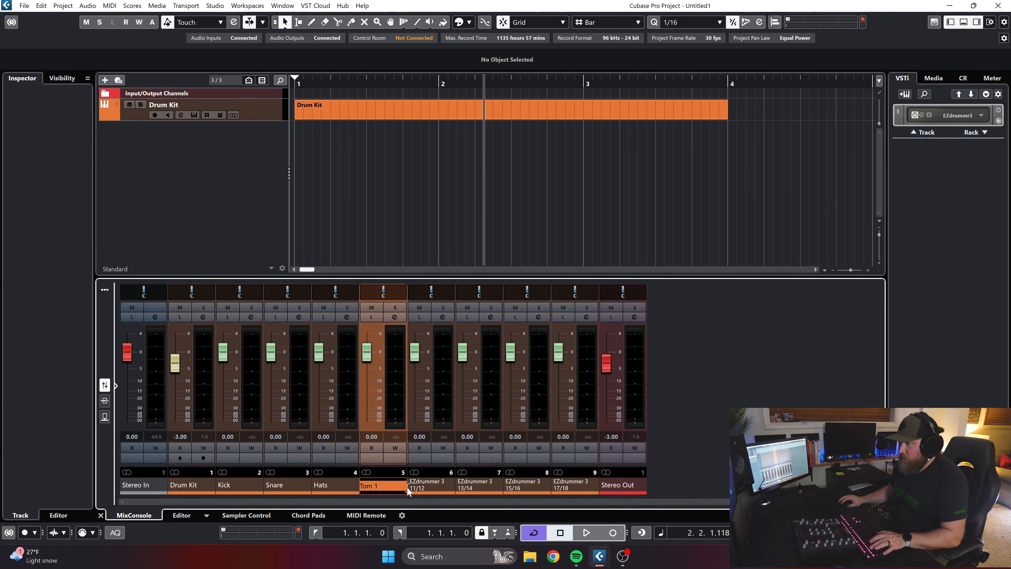
{"action": "double_click", "coordinate": [425, 483]}
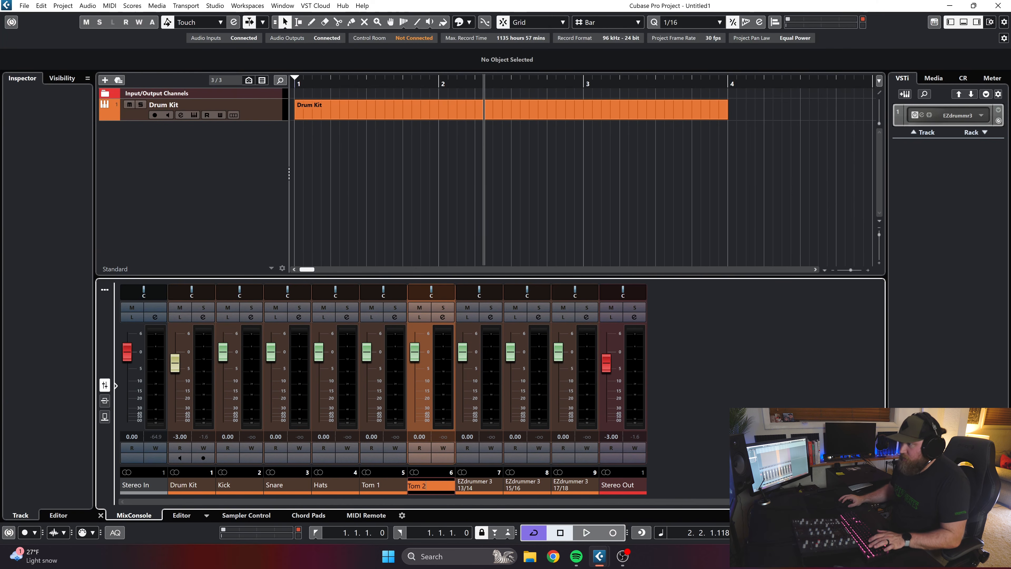
{"action": "type", "text": "Tom 2"}
Rename the EZdrummer 3 13/14 channel to Ride, 15/16 to Overheads and 17/18 to Room
{"action": "double_click", "coordinate": [483, 485]}
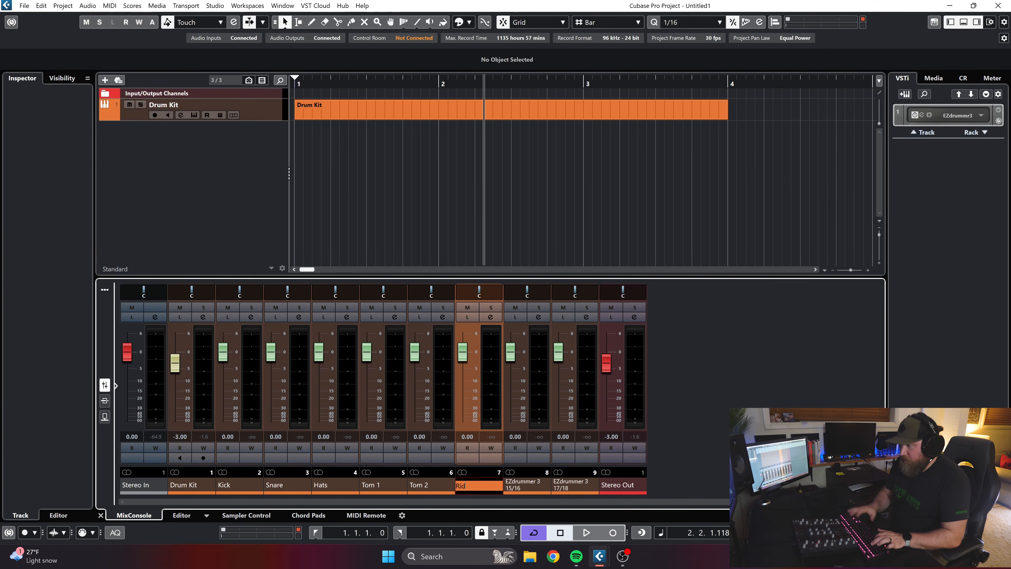
{"action": "type", "text": "Ride"}
{"action": "left_click", "coordinate": [529, 489]}
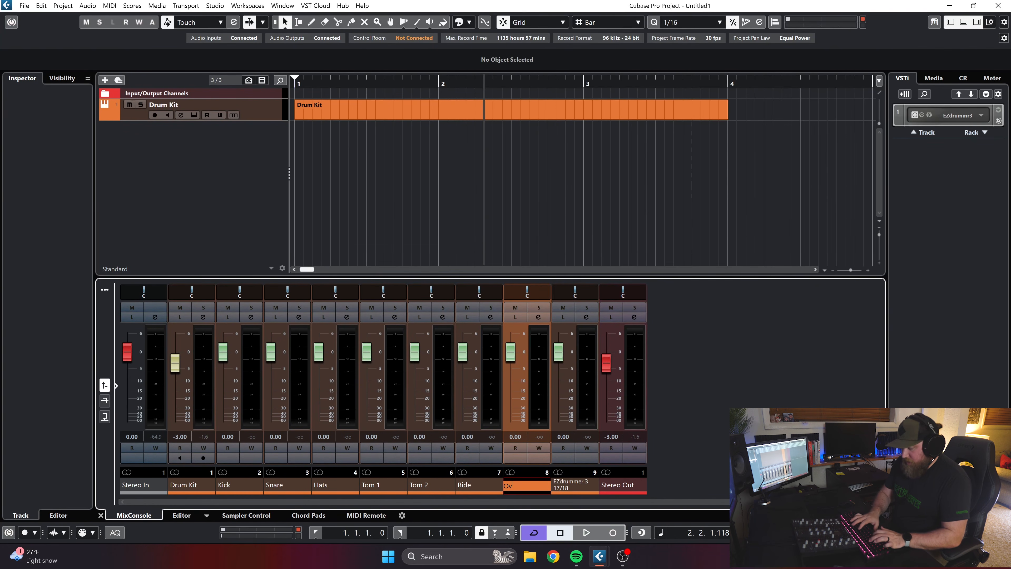
{"action": "double_click", "coordinate": [576, 485]}
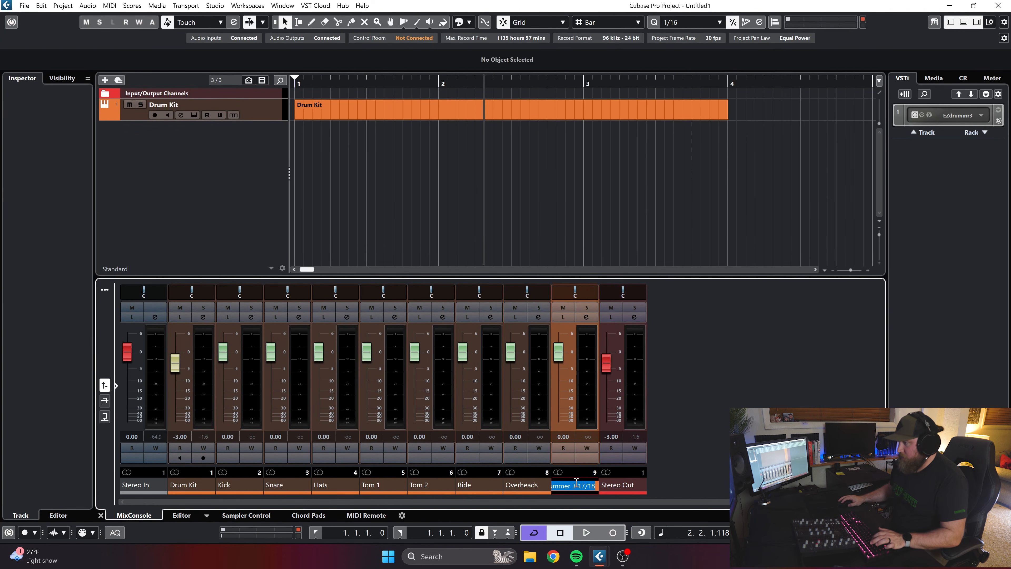
{"action": "key", "text": "Return"}
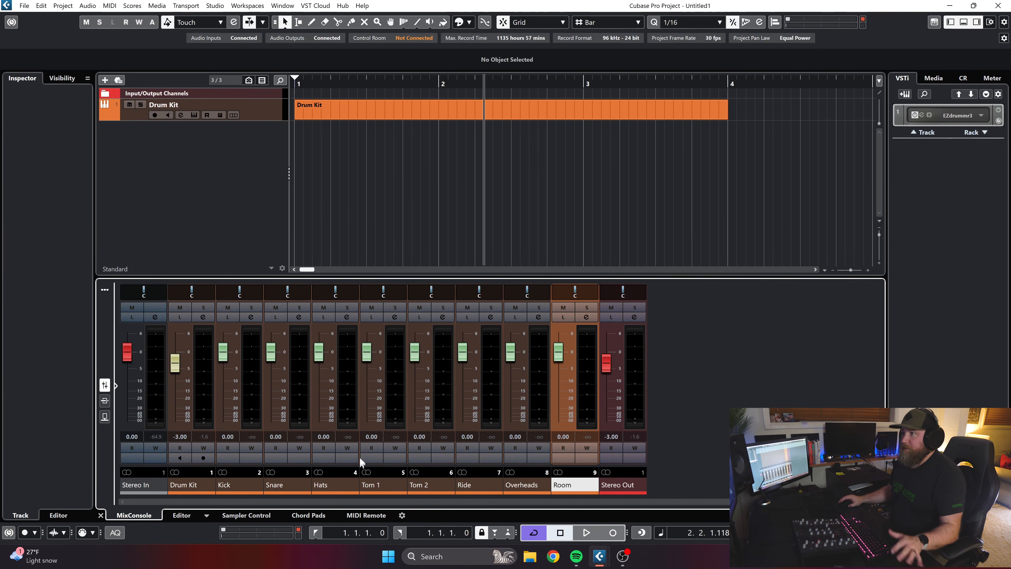
Open the Drum Kit part for editing and switch the view to the Drum Editor
{"action": "left_click", "coordinate": [391, 111]}
{"action": "double_click", "coordinate": [391, 111]}
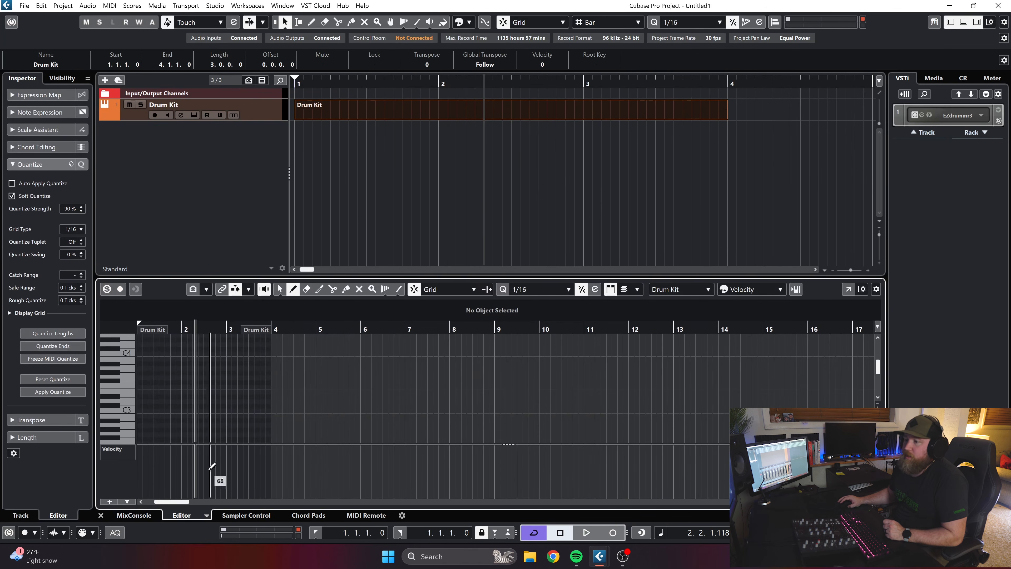
{"action": "left_click", "coordinate": [207, 515]}
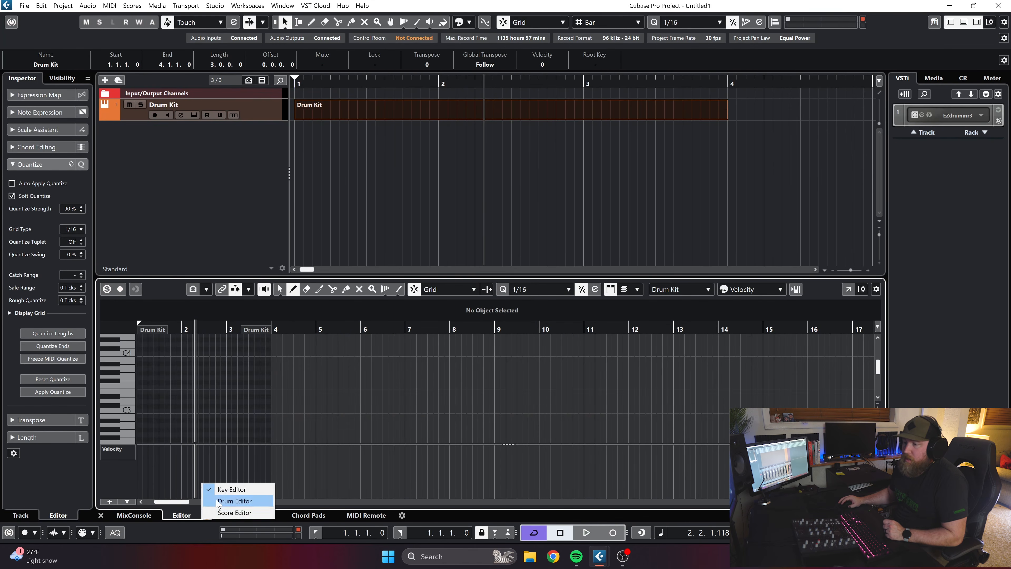
{"action": "left_click", "coordinate": [239, 500]}
Draw Acoustic Bass Drum notes on beats 1 and 3 and Acoustic Snare notes on beats 2 and 4 across bars 1 to 3
{"action": "key", "text": "8"}
{"action": "left_click", "coordinate": [295, 341]}
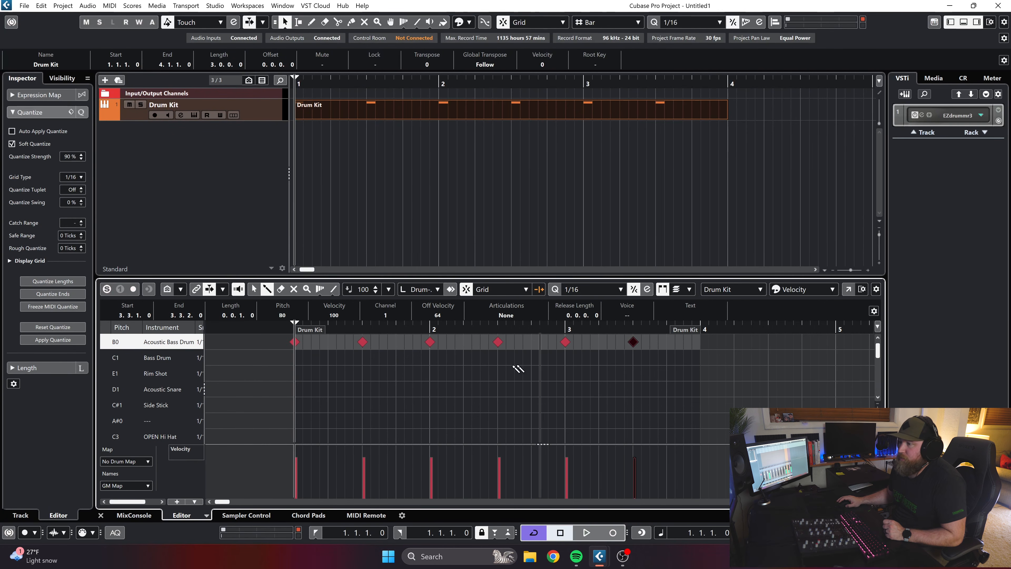
{"action": "left_click", "coordinate": [328, 389]}
{"action": "left_click", "coordinate": [396, 389]}
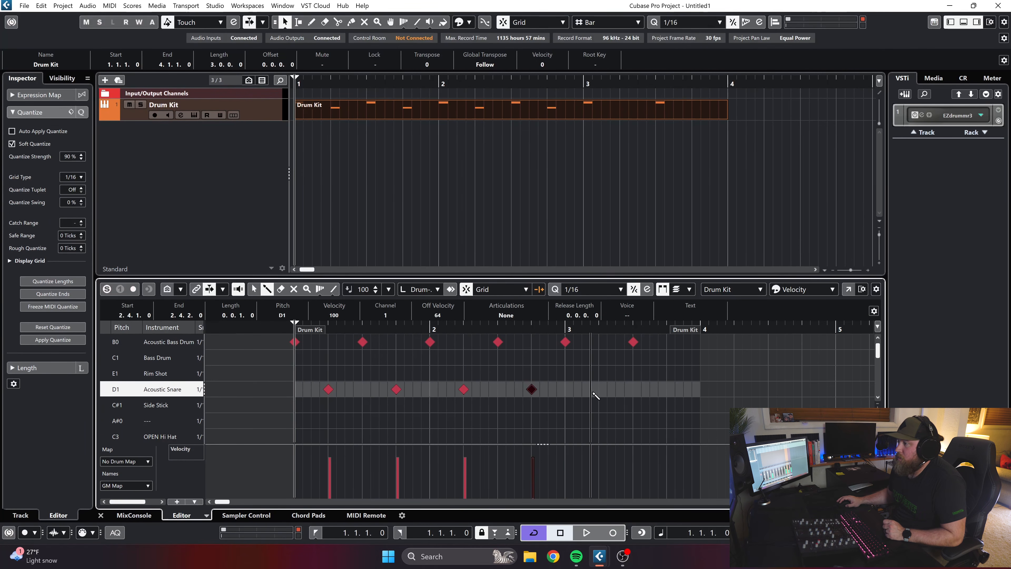
Draw OPEN Hi Hat notes on every beat from beat 2 of bar 1 to beat 4 of bar 3
{"action": "scroll", "coordinate": [323, 413], "scroll_direction": "down", "scroll_amount": 1}
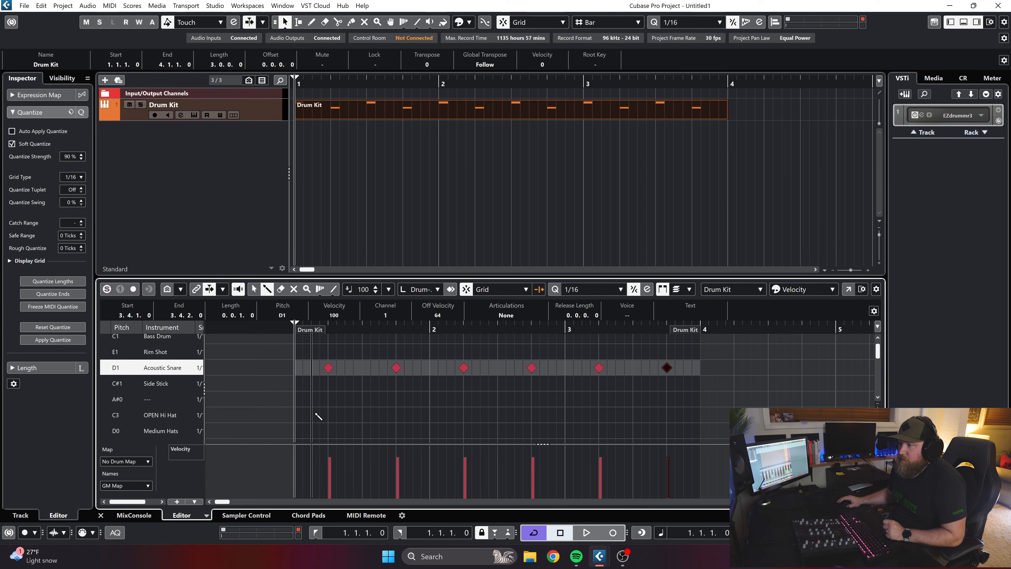
{"action": "left_click", "coordinate": [328, 415]}
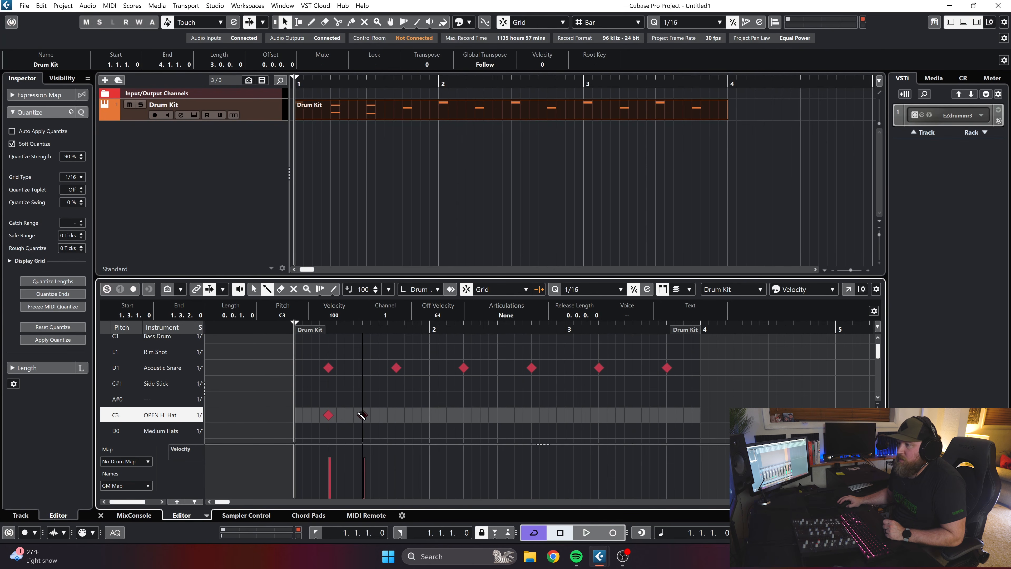
{"action": "left_click_drag", "start_coordinate": [363, 414], "coordinate": [396, 415]}
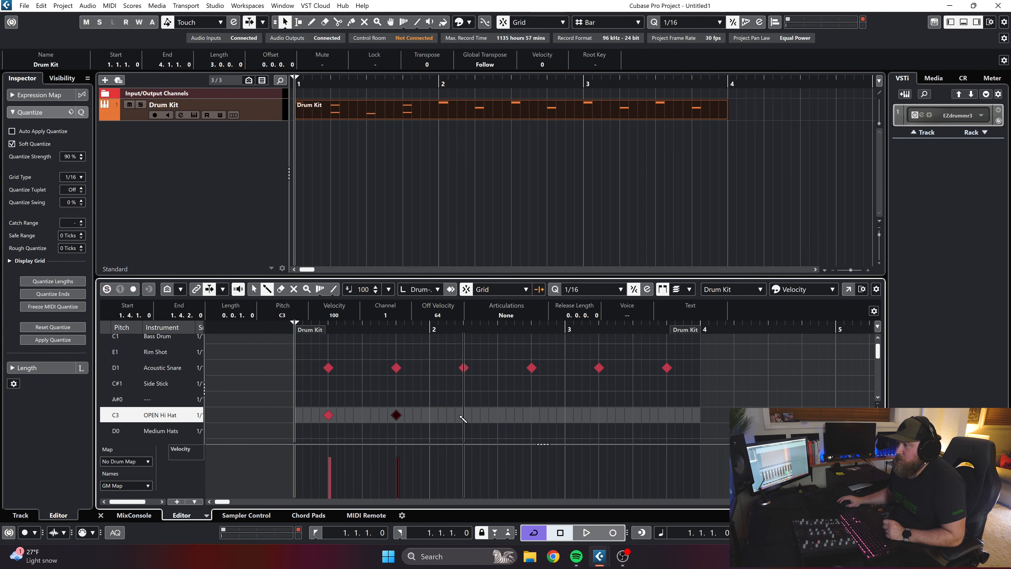
{"action": "left_click", "coordinate": [565, 415]}
{"action": "left_click_drag", "start_coordinate": [566, 415], "coordinate": [498, 415]}
{"action": "left_click", "coordinate": [565, 415]}
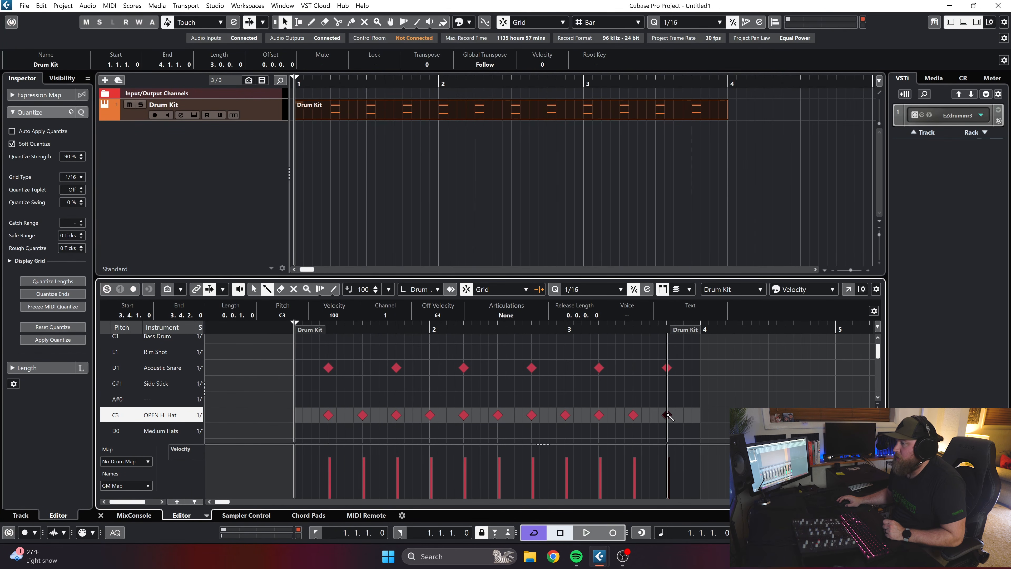
Add a Crash Cymbal 2 note at the start of bar 1, and Low Tom and Low Floor Tom notes at bar 2
{"action": "scroll", "coordinate": [354, 394], "scroll_direction": "down", "scroll_amount": 3}
{"action": "scroll", "coordinate": [299, 389], "scroll_direction": "down", "scroll_amount": 5}
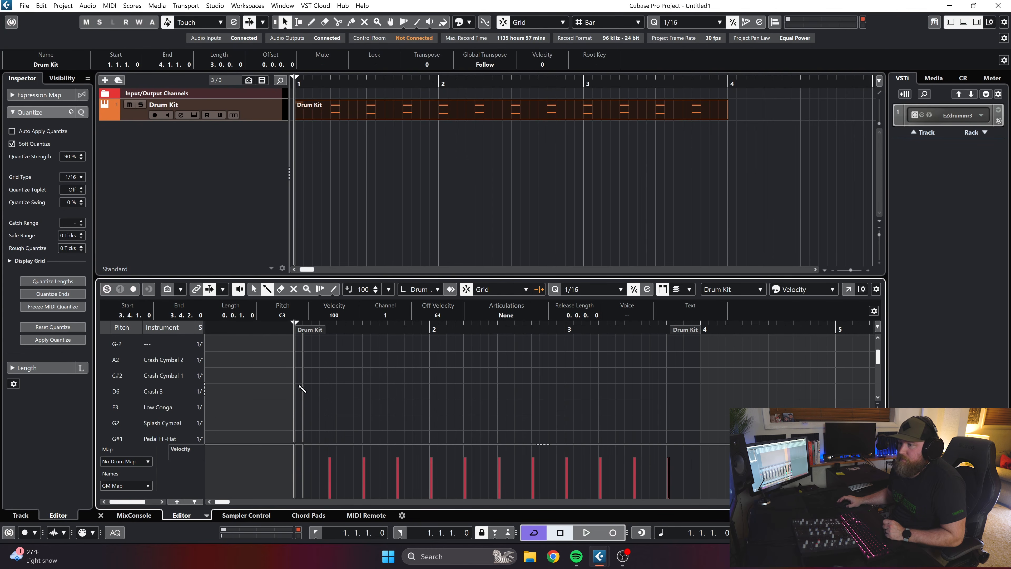
{"action": "left_click", "coordinate": [298, 370]}
{"action": "scroll", "coordinate": [327, 374], "scroll_direction": "up", "scroll_amount": 2}
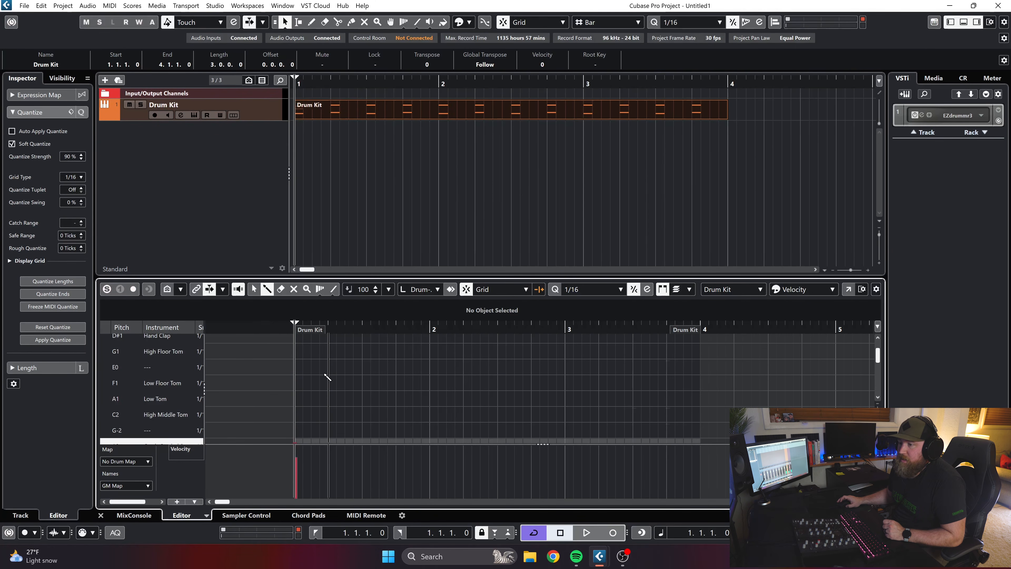
{"action": "left_click", "coordinate": [430, 399]}
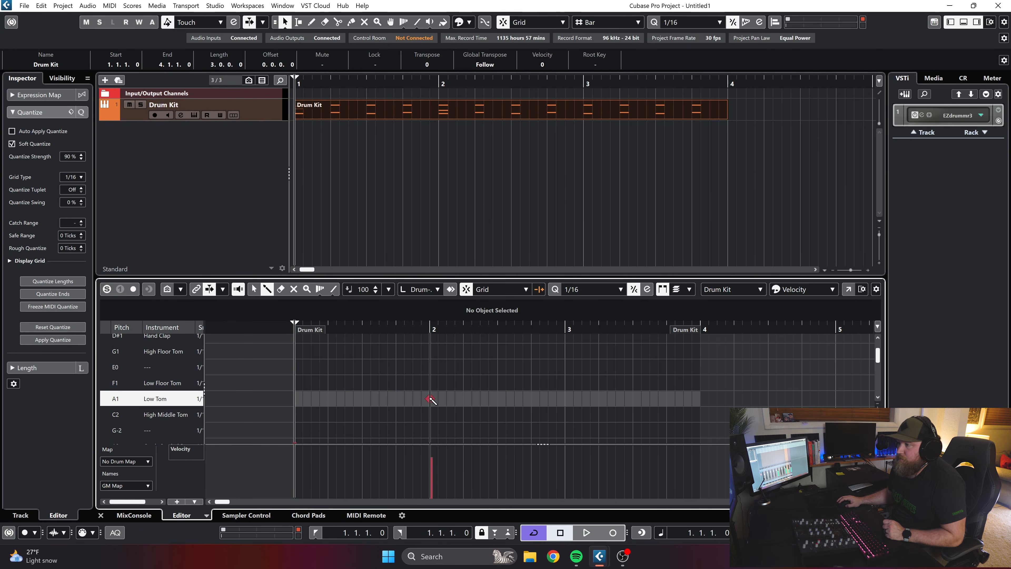
{"action": "left_click", "coordinate": [437, 386]}
Copy the Low Tom and Low Floor Tom notes from bar 2 to position 2.4.3 and to the start of bar 3
{"action": "left_click_drag", "start_coordinate": [471, 374], "coordinate": [423, 416]}
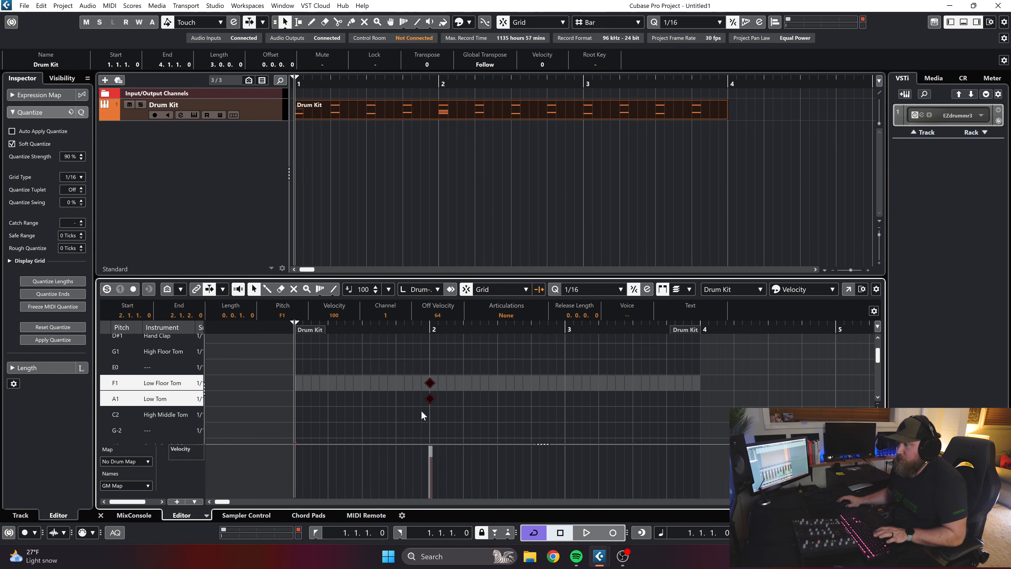
{"action": "scroll", "coordinate": [546, 332], "scroll_direction": "up", "scroll_amount": 2}
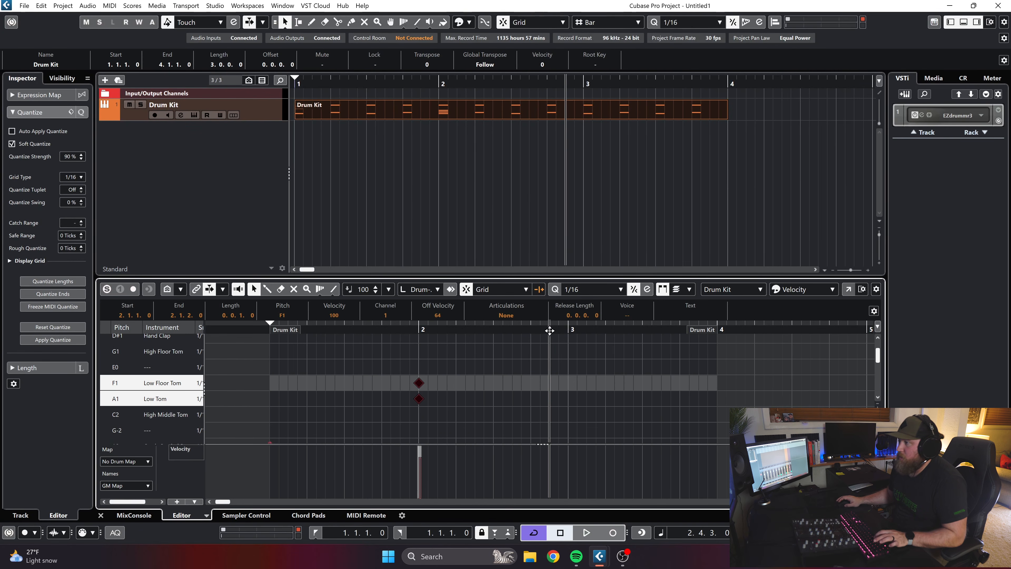
{"action": "left_click", "coordinate": [569, 330]}
{"action": "key", "text": "ctrl+v"}
{"action": "left_click_drag", "start_coordinate": [569, 329], "coordinate": [372, 341]}
Play back the drum pattern, stop it and close the Drum Editor zone
{"action": "key", "text": "space"}
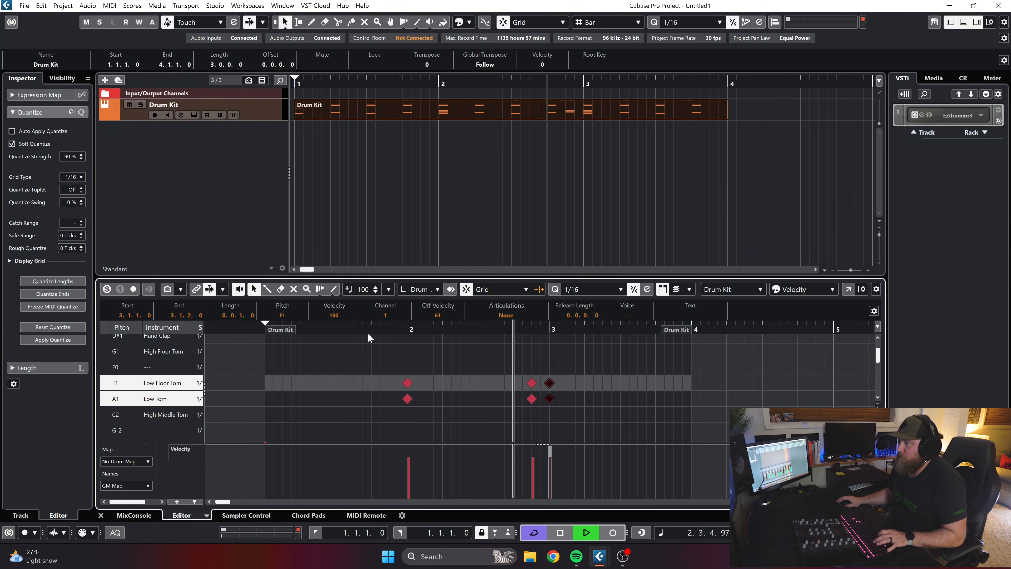
{"action": "key", "text": "space"}
{"action": "left_click", "coordinate": [100, 515]}
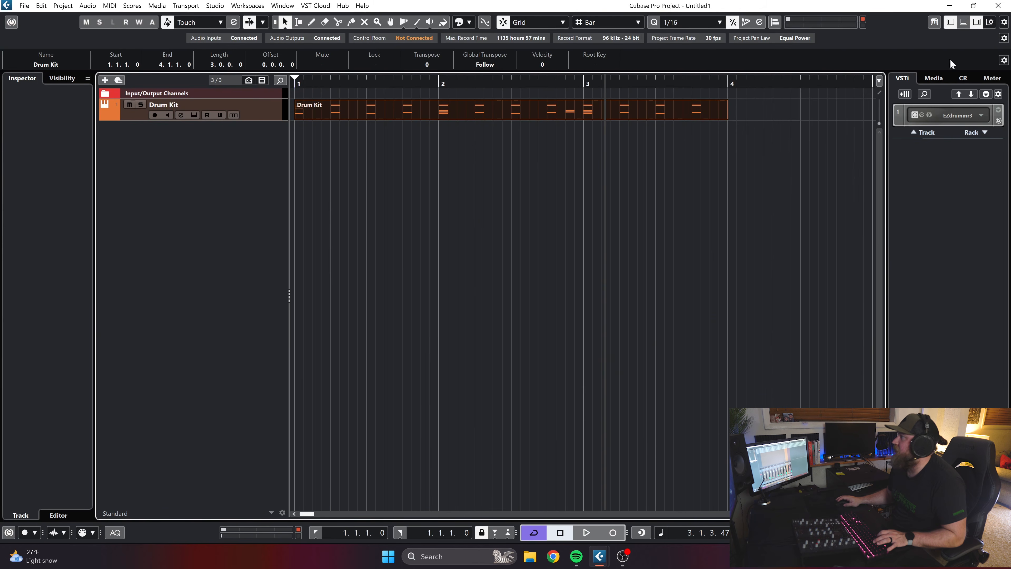
Show the MixConsole below the project without the right zone, and loop playback of the Drum Kit part from bar 1 to bar 4
{"action": "left_click", "coordinate": [976, 23]}
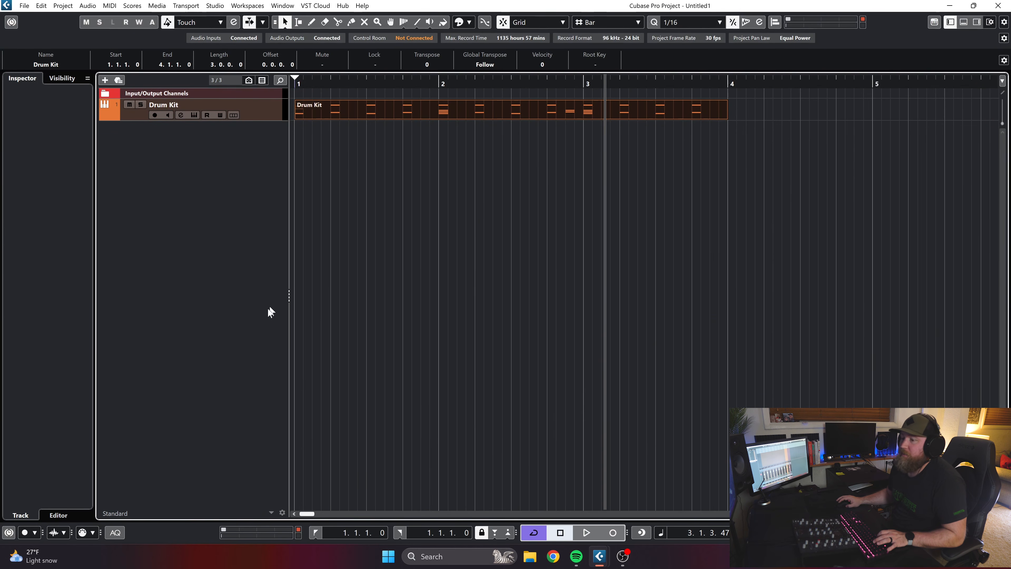
{"action": "double_click", "coordinate": [364, 113]}
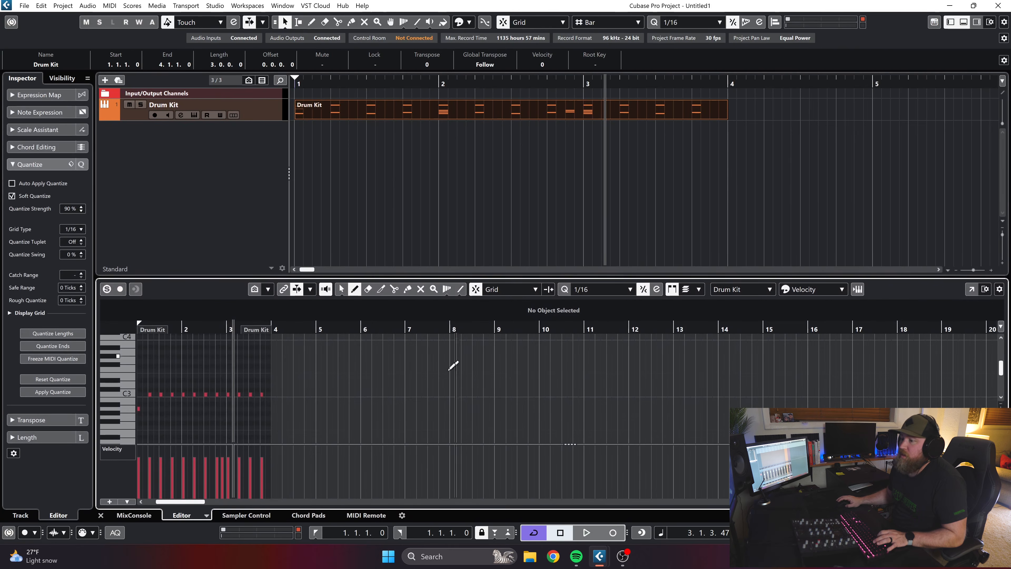
{"action": "left_click", "coordinate": [127, 514]}
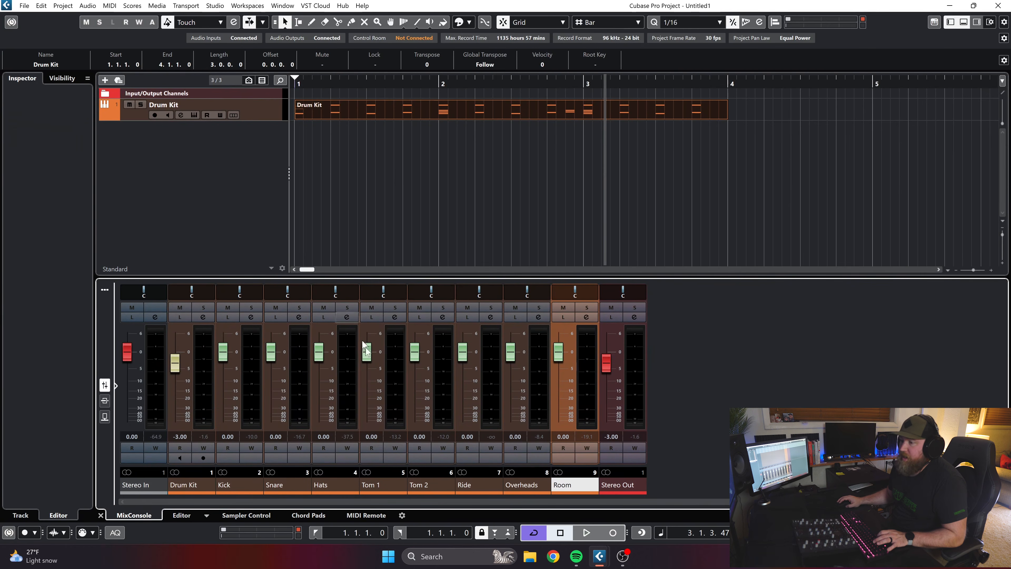
{"action": "mouse_move", "coordinate": [296, 77]}
{"action": "left_mouse_down"}
{"action": "mouse_move", "coordinate": [690, 89]}
{"action": "mouse_move", "coordinate": [219, 110]}
{"action": "left_mouse_up"}
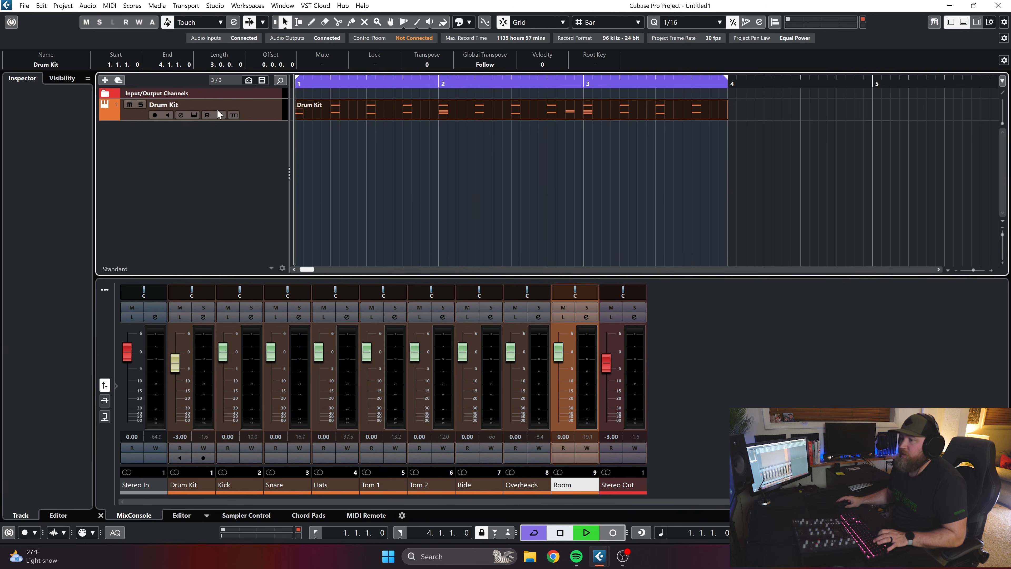
{"action": "key", "text": "space"}
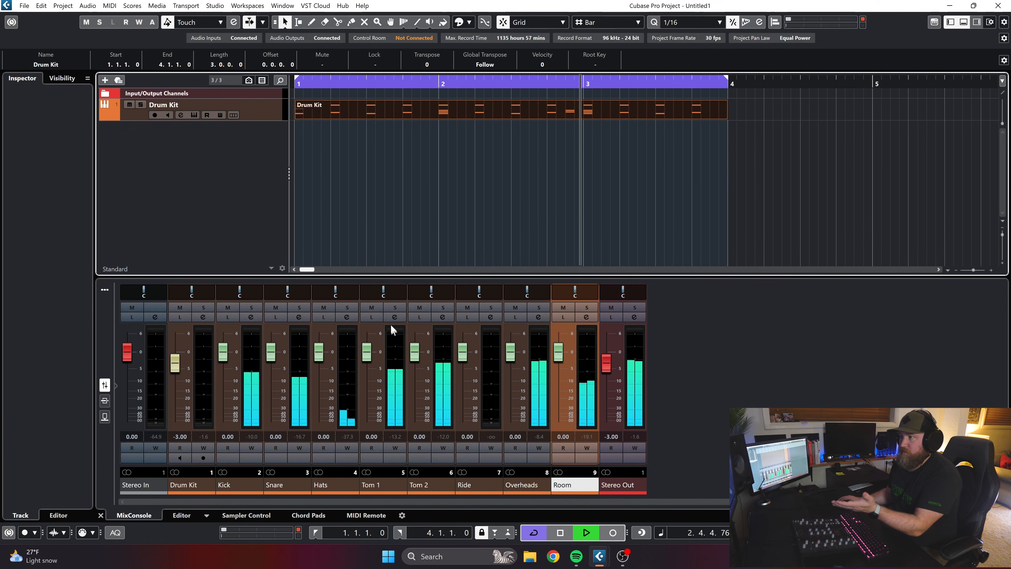
Pan the Tom 1 channel to L55, Tom 2 to R50 and Hats to L31
{"action": "left_click_drag", "start_coordinate": [384, 291], "coordinate": [371, 291]}
{"action": "left_click_drag", "start_coordinate": [432, 291], "coordinate": [442, 292]}
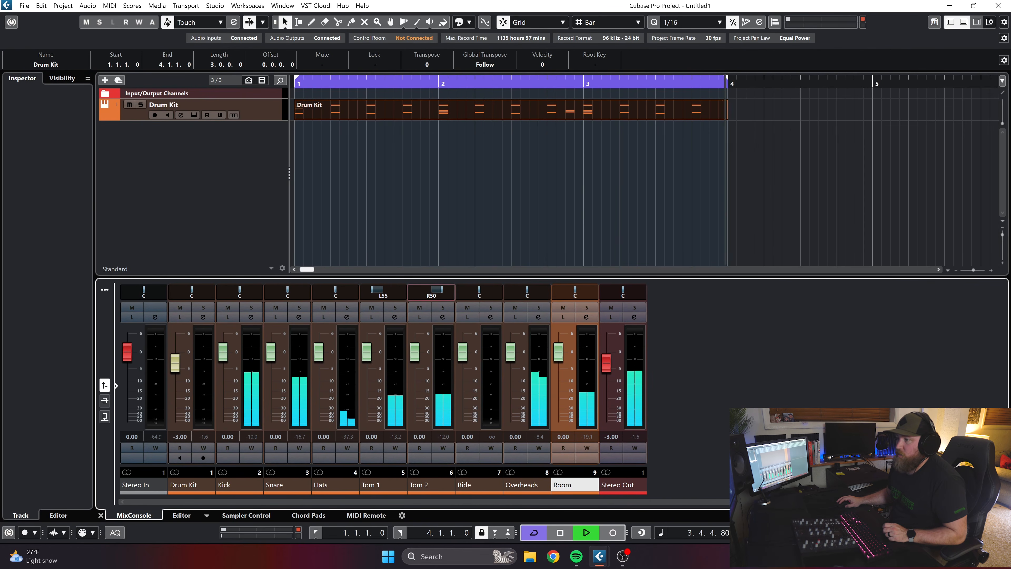
{"action": "left_click_drag", "start_coordinate": [339, 290], "coordinate": [330, 290]}
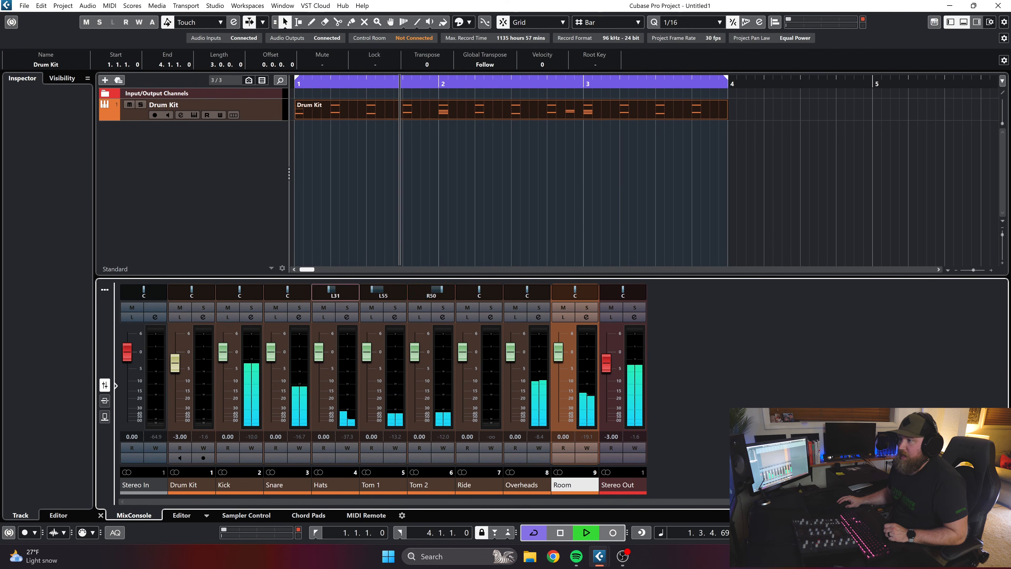
Open EZdrummer 3 from the Drum Kit track, inspect its mixer channels and output assignments, and close it
{"action": "left_click", "coordinate": [218, 108]}
{"action": "left_click", "coordinate": [82, 206]}
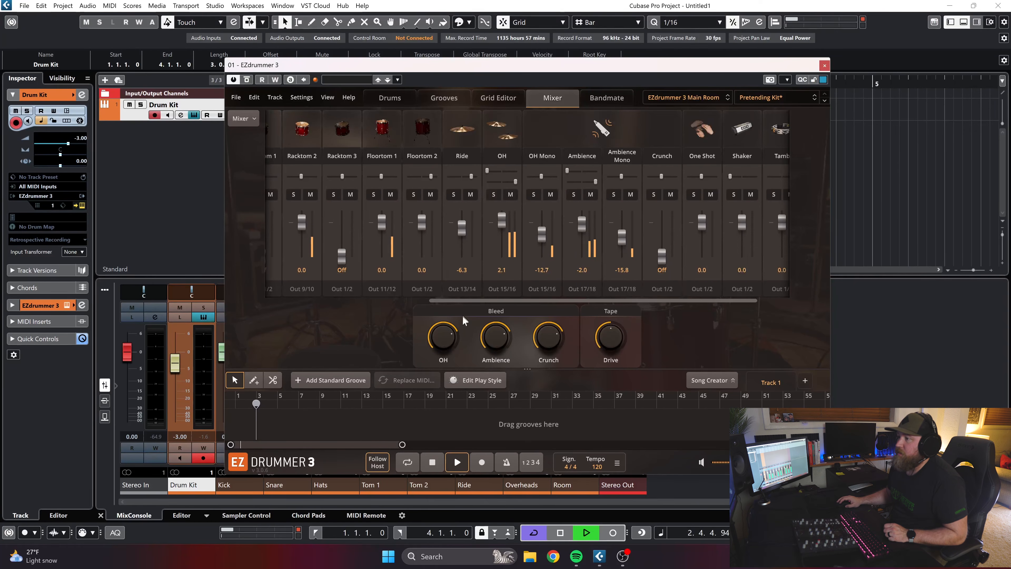
{"action": "left_click_drag", "start_coordinate": [473, 300], "coordinate": [290, 262]}
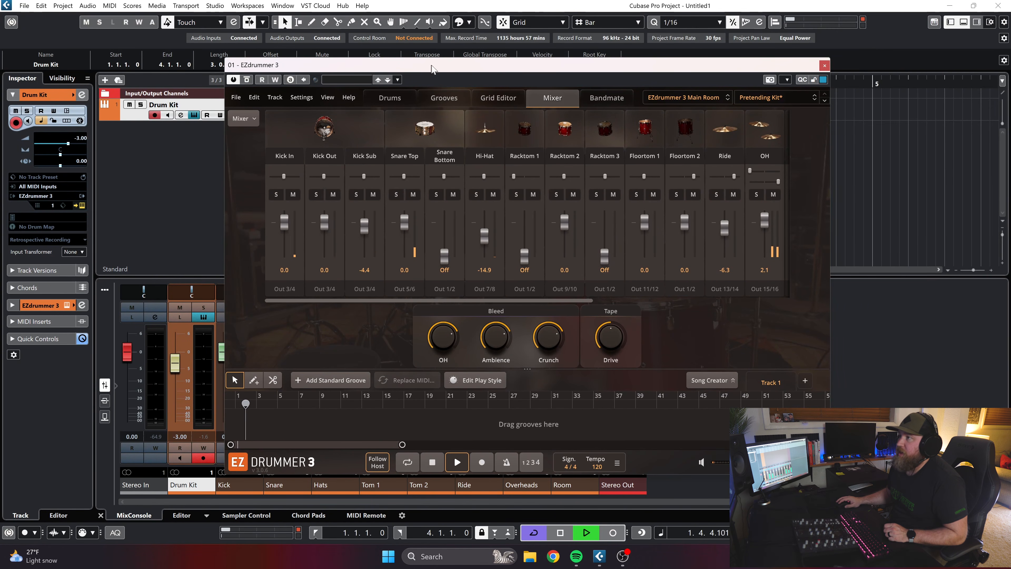
{"action": "left_click_drag", "start_coordinate": [430, 66], "coordinate": [464, 66]}
{"action": "left_click", "coordinate": [858, 66]}
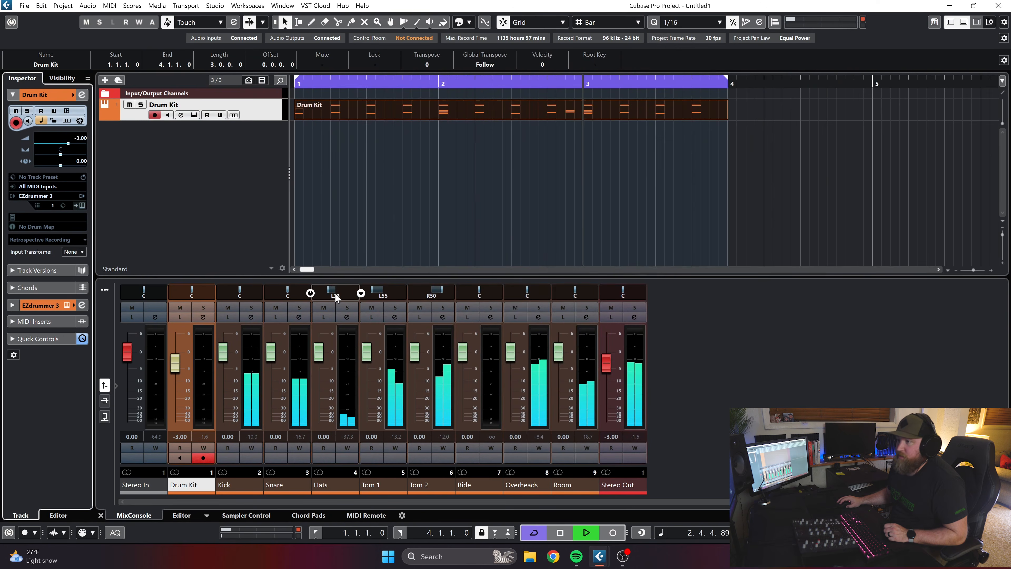
Solo the Hats channel, pan it to L52 and raise its fader to about 1.55 dB
{"action": "left_click", "coordinate": [346, 308]}
{"action": "left_click_drag", "start_coordinate": [328, 291], "coordinate": [324, 291]}
{"action": "mouse_move", "coordinate": [321, 353]}
{"action": "left_mouse_down"}
{"action": "mouse_move", "coordinate": [322, 318]}
{"action": "mouse_move", "coordinate": [323, 349]}
{"action": "left_mouse_up"}
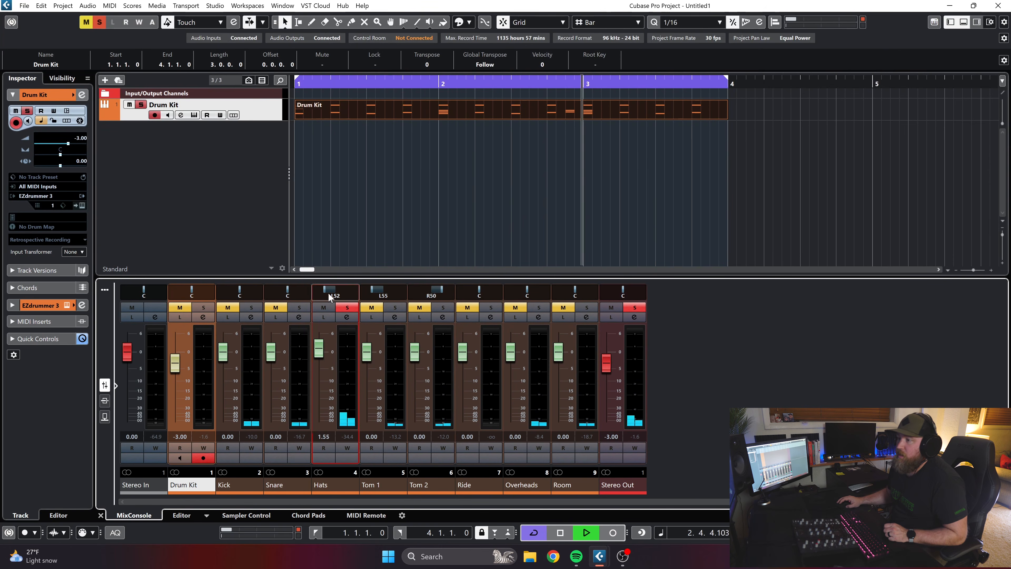
Raise the Hi-Hat level in EZdrummer 3 to 12.0 dB, set the Hats channel fader to about 2.54 and unsolo it
{"action": "left_click", "coordinate": [82, 206]}
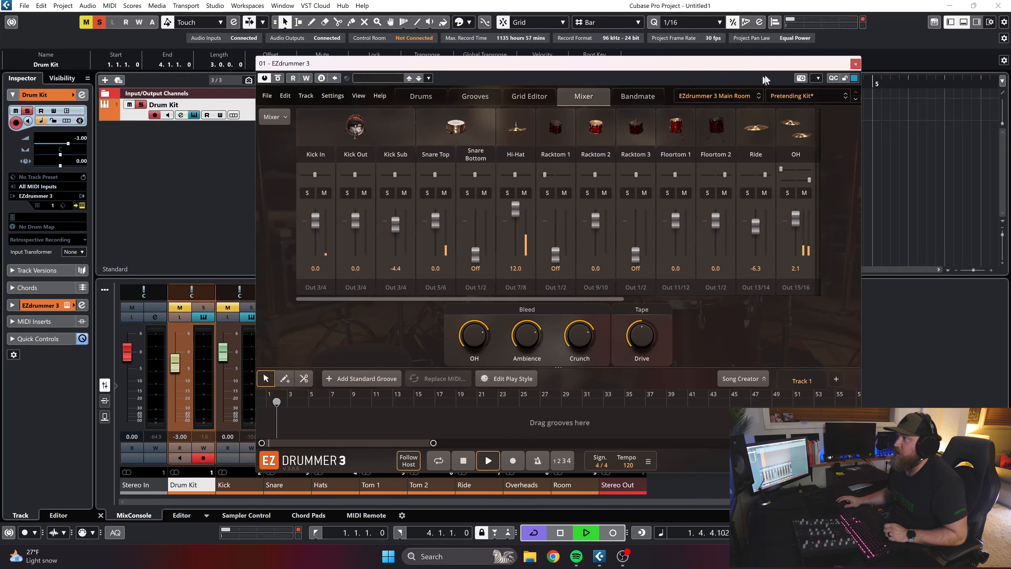
{"action": "left_click", "coordinate": [854, 65]}
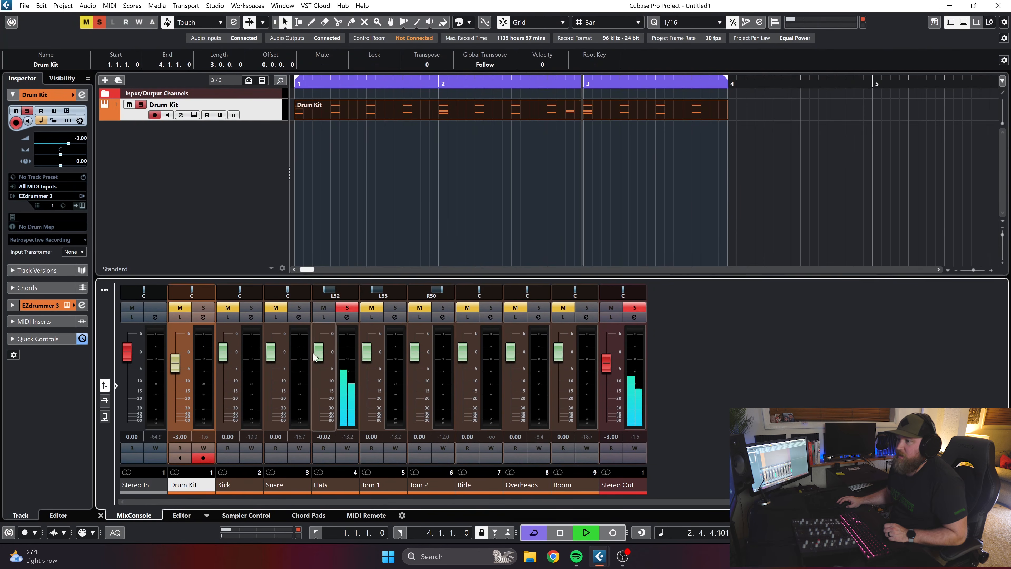
{"action": "mouse_move", "coordinate": [321, 361]}
{"action": "left_mouse_down"}
{"action": "mouse_move", "coordinate": [320, 387]}
{"action": "mouse_move", "coordinate": [321, 357]}
{"action": "left_mouse_up"}
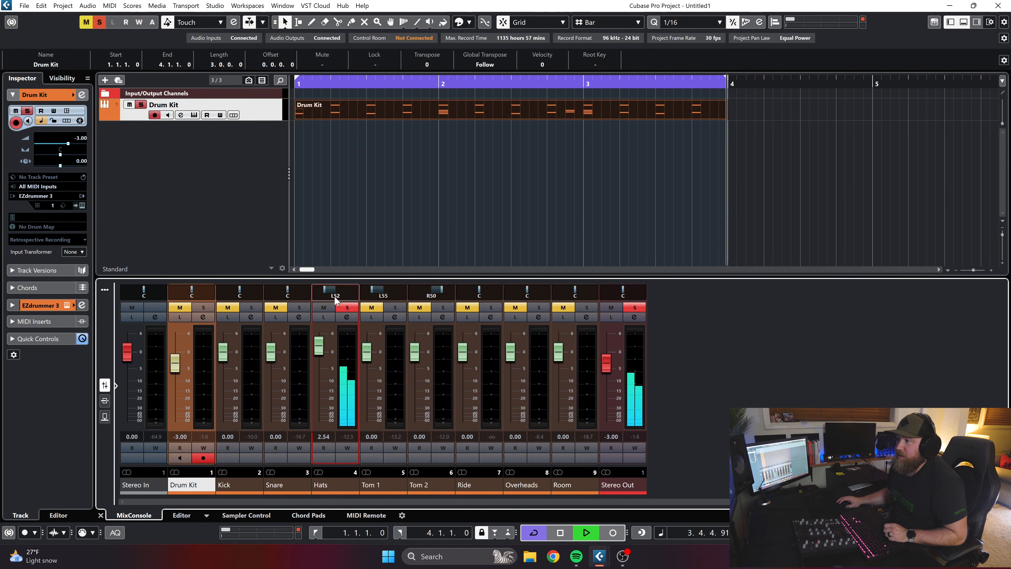
{"action": "left_click", "coordinate": [347, 307]}
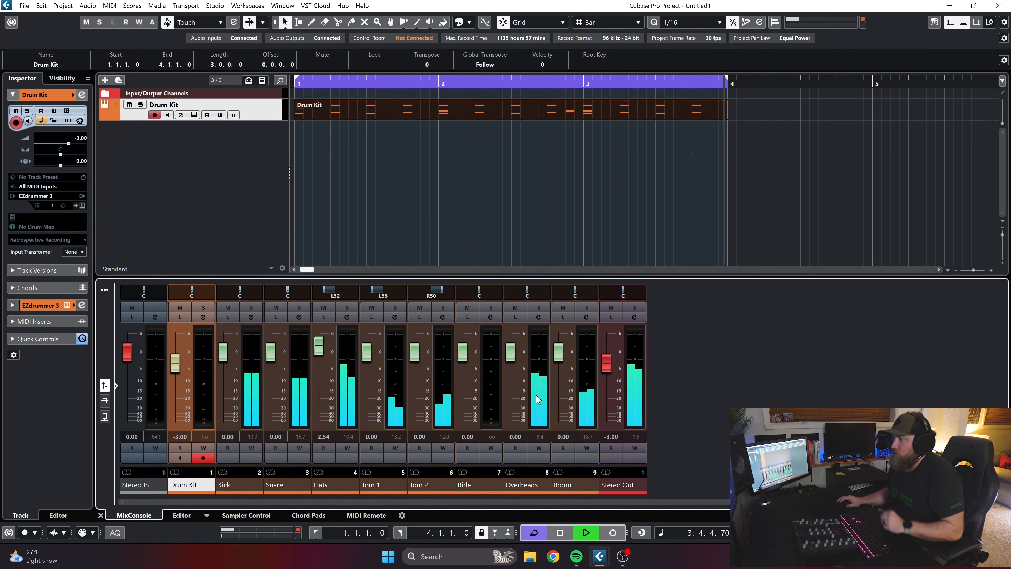
Solo the Room channel, lower its fader to about -0.27 dB and unsolo it
{"action": "left_click", "coordinate": [585, 307]}
{"action": "left_click_drag", "start_coordinate": [559, 351], "coordinate": [563, 354]}
{"action": "left_click", "coordinate": [587, 308]}
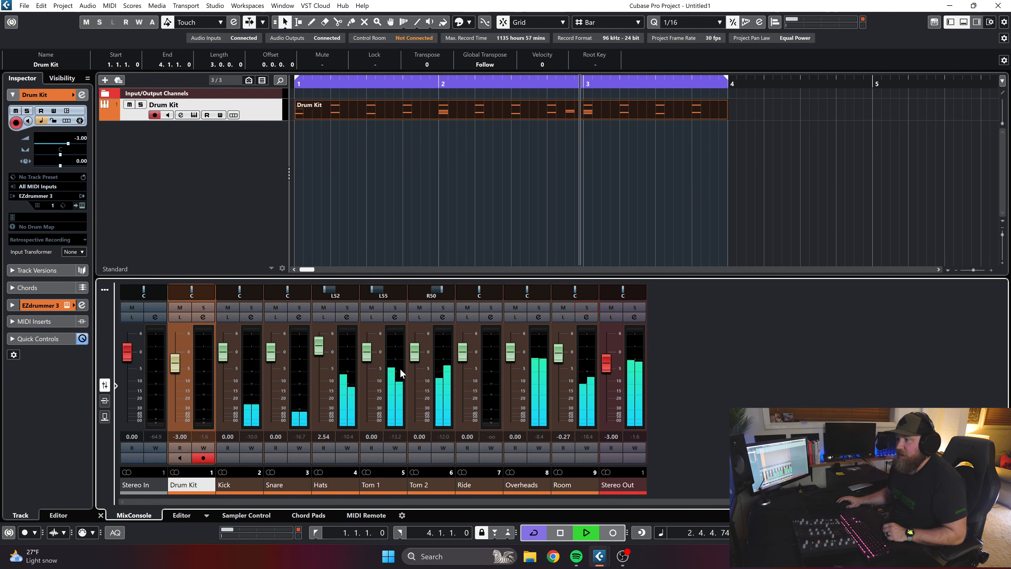
Lower the Hats fader to about -9.96 dB, set the Drum Kit fader to -2.36 dB and stop playback
{"action": "left_click_drag", "start_coordinate": [318, 350], "coordinate": [319, 384]}
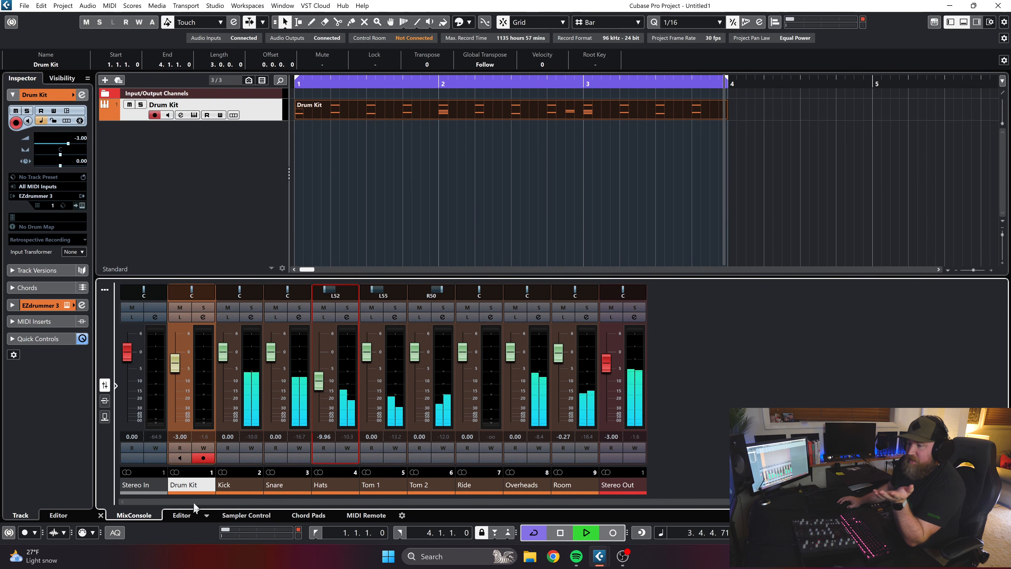
{"action": "left_click", "coordinate": [467, 143]}
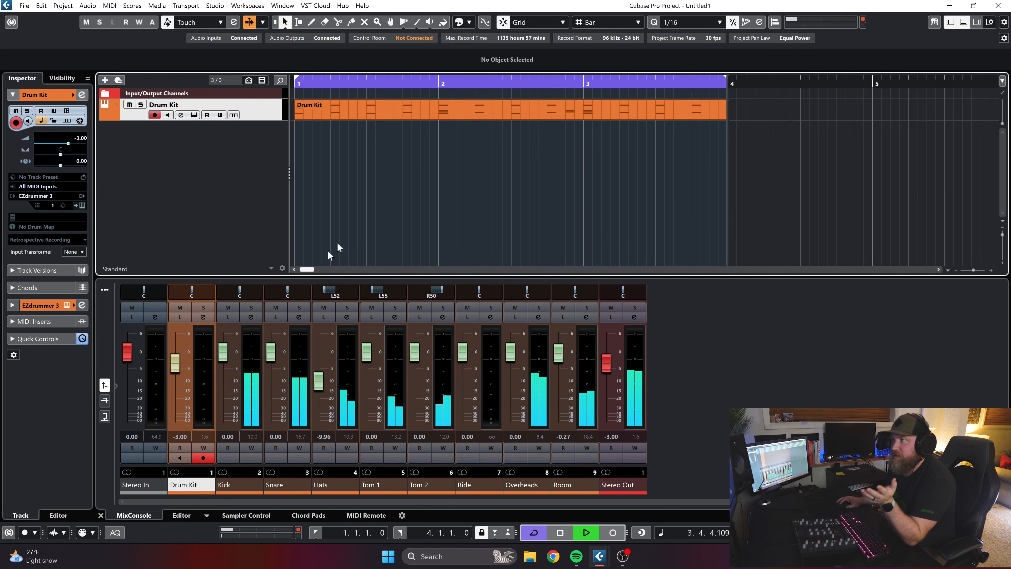
{"action": "left_click_drag", "start_coordinate": [178, 366], "coordinate": [177, 330]}
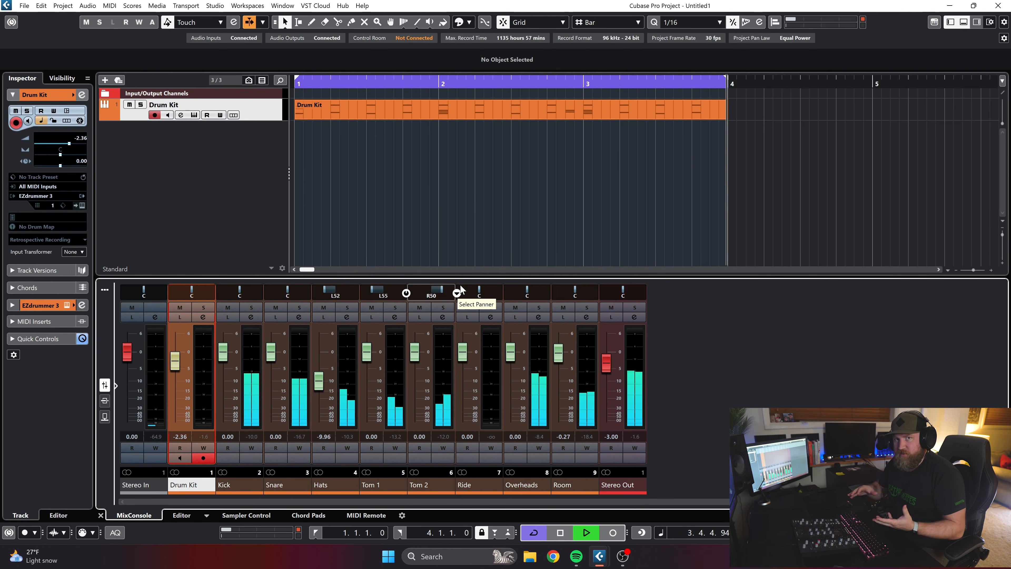
{"action": "key", "text": "space"}
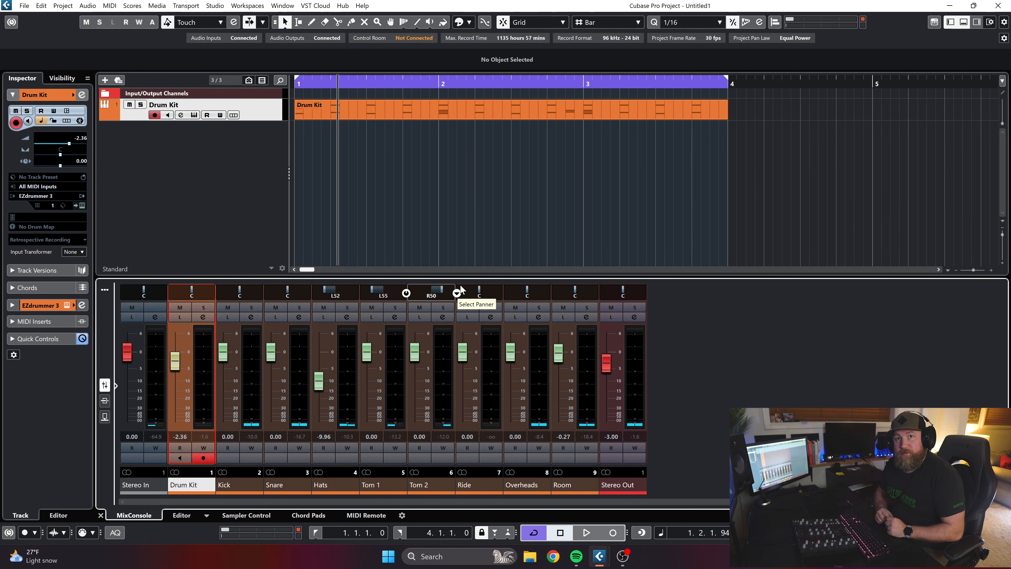
In the full MixConsole, insert SSL Native Channel Strip 2 in the Kick channel's first insert slot and close its window
{"action": "key", "text": "F3"}
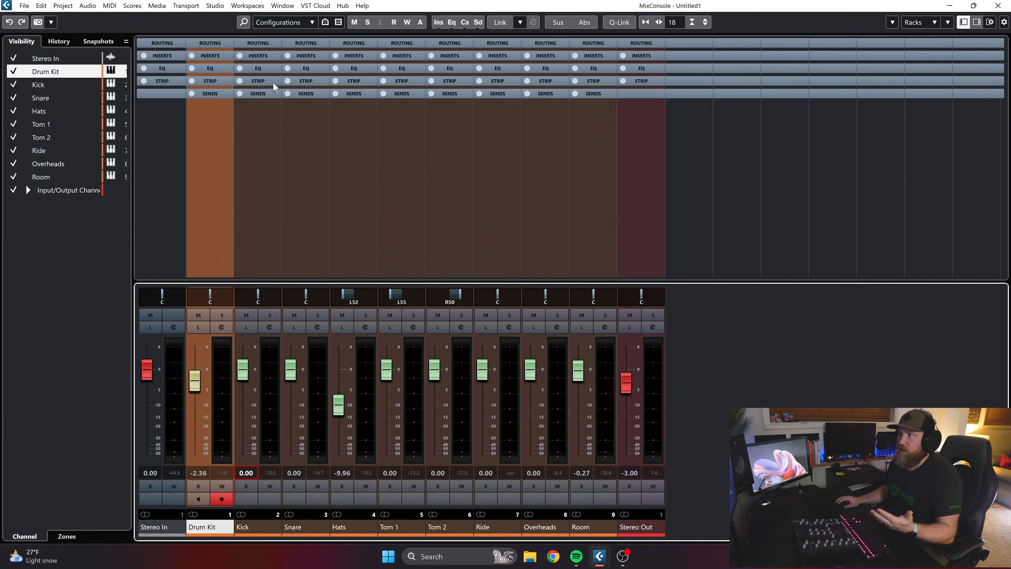
{"action": "left_click", "coordinate": [258, 56]}
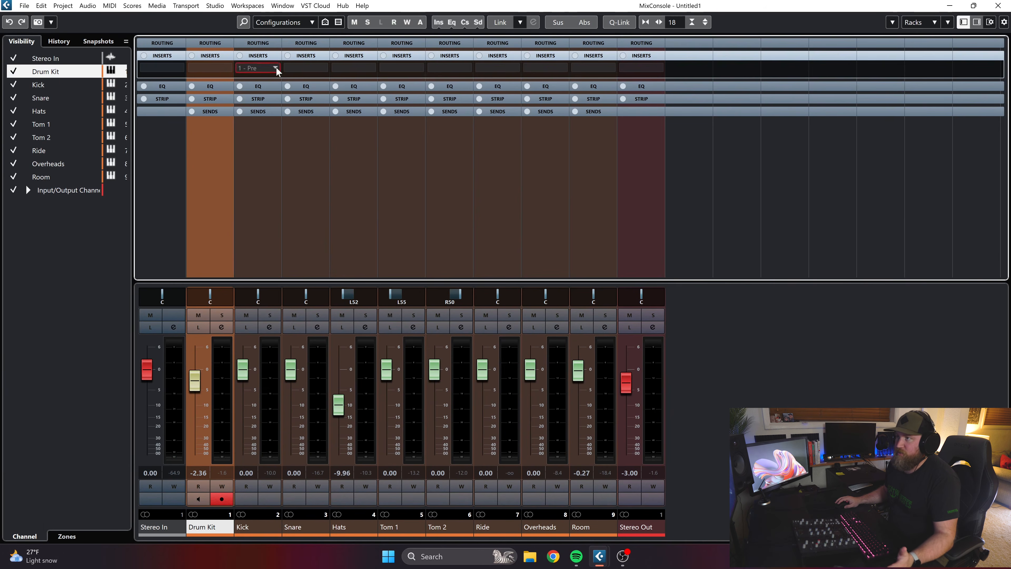
{"action": "left_click", "coordinate": [258, 68]}
{"action": "mouse_move", "coordinate": [262, 162]}
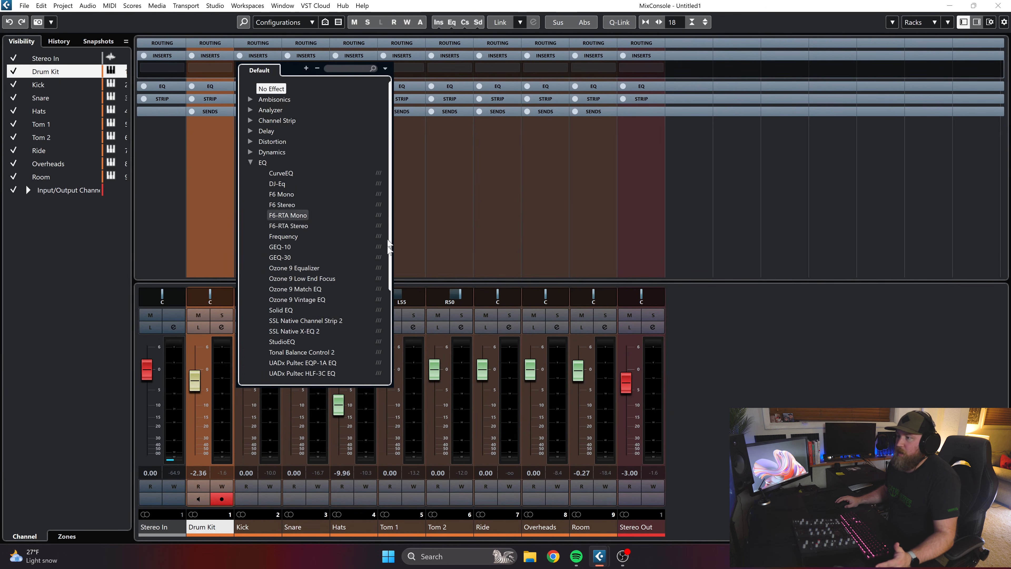
{"action": "left_click", "coordinate": [335, 321]}
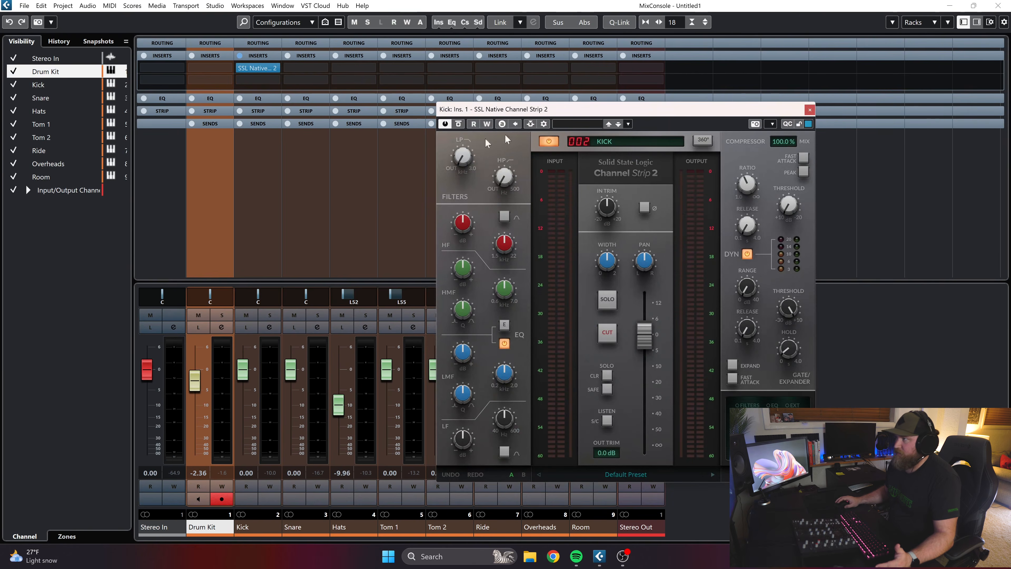
{"action": "left_click", "coordinate": [809, 109]}
Copy the Kick's SSL Native Channel Strip 2 insert to the remaining drum channels from Snare through Room
{"action": "left_click_drag", "start_coordinate": [258, 68], "coordinate": [353, 68]}
{"action": "left_click_drag", "start_coordinate": [354, 67], "coordinate": [403, 68]}
{"action": "left_click_drag", "start_coordinate": [404, 68], "coordinate": [589, 68]}
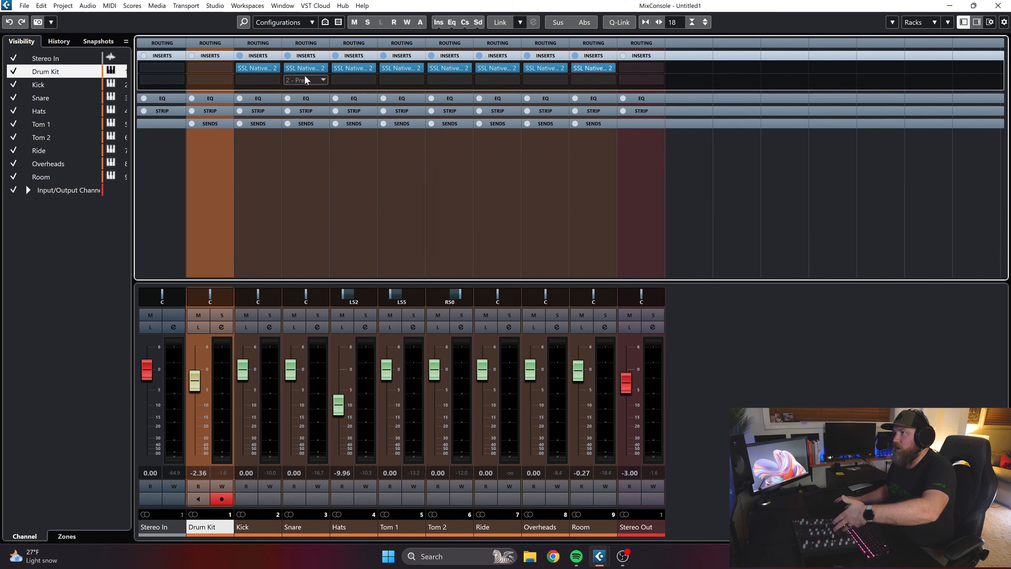
Play the pattern with the Kick channel soloed and its SSL Native Channel Strip 2 open
{"action": "left_click", "coordinate": [267, 68]}
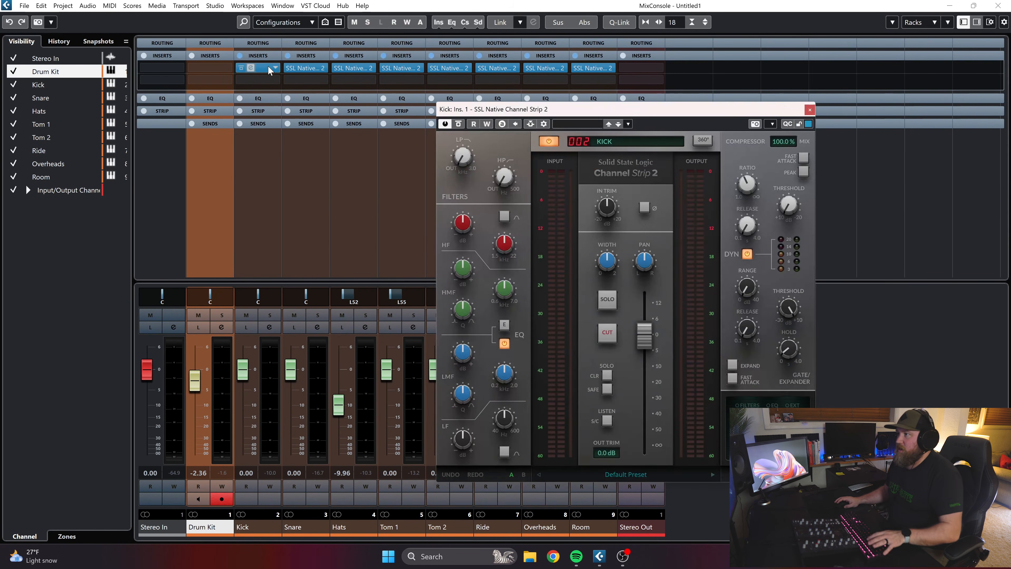
{"action": "key", "text": "space"}
{"action": "left_click", "coordinate": [270, 314]}
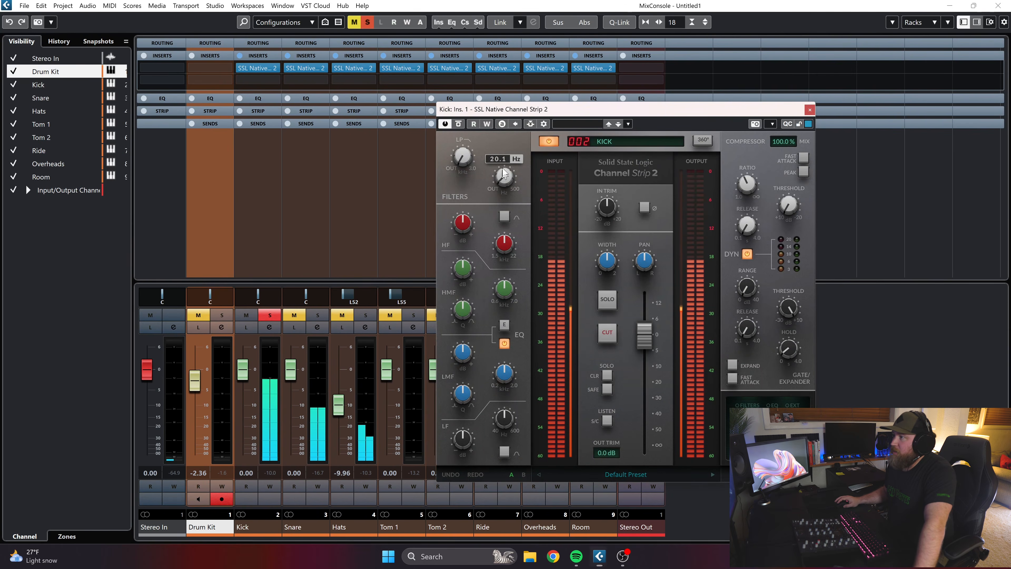
Shape the Kick in the channel strip: raise the input trim, high-pass at about 28 Hz, adjust the compressor threshold, and boost the HF and LF bands
{"action": "mouse_move", "coordinate": [606, 207]}
{"action": "left_mouse_down"}
{"action": "mouse_move", "coordinate": [613, 184]}
{"action": "mouse_move", "coordinate": [611, 203]}
{"action": "left_mouse_up"}
{"action": "left_click_drag", "start_coordinate": [789, 206], "coordinate": [792, 167]}
{"action": "left_click_drag", "start_coordinate": [793, 204], "coordinate": [792, 191]}
{"action": "left_click_drag", "start_coordinate": [504, 244], "coordinate": [479, 189]}
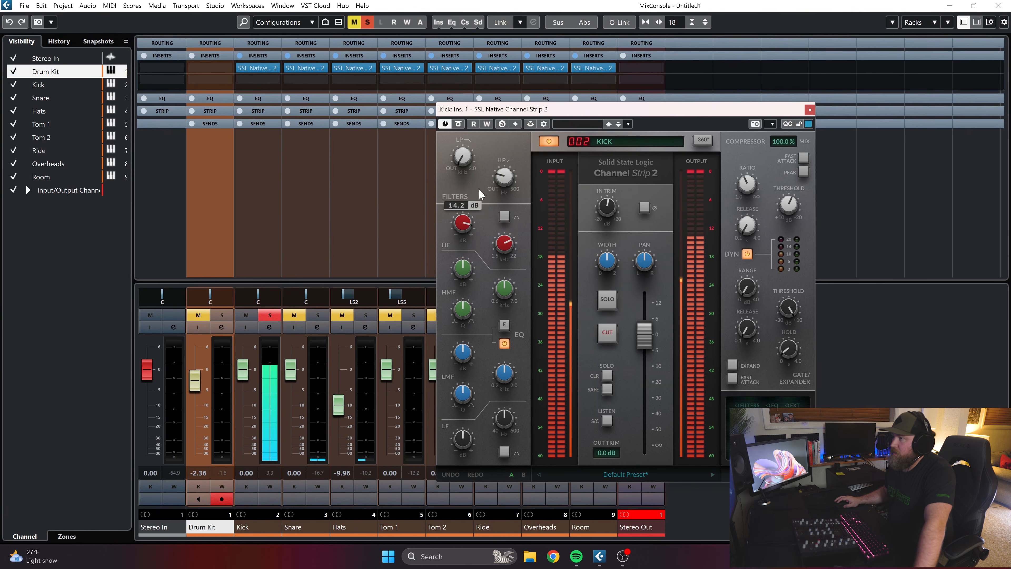
{"action": "left_click", "coordinate": [504, 452]}
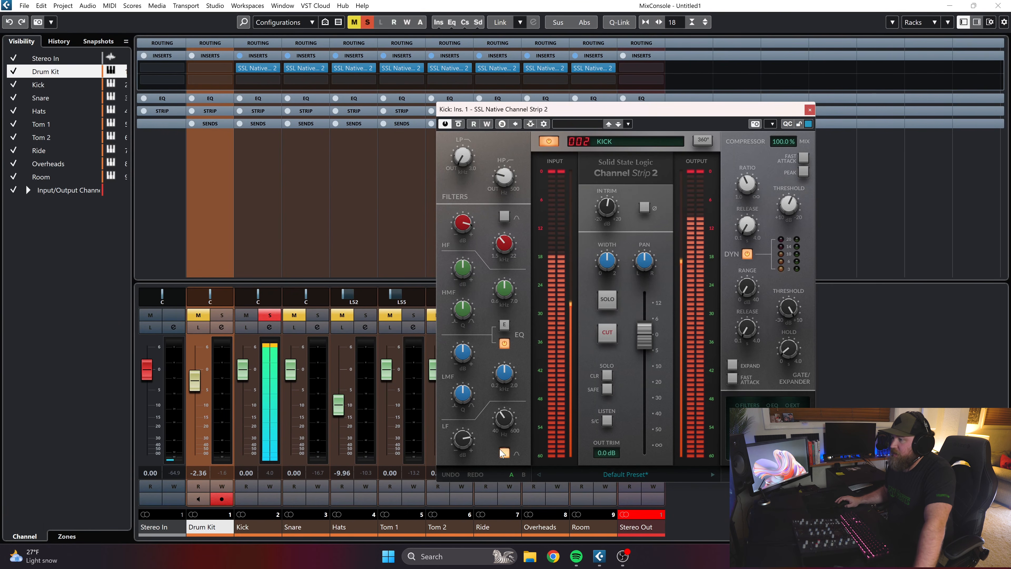
Compare the soloed Kick with its channel strip bypassed and active, and close the plug-in window
{"action": "left_click", "coordinate": [458, 123]}
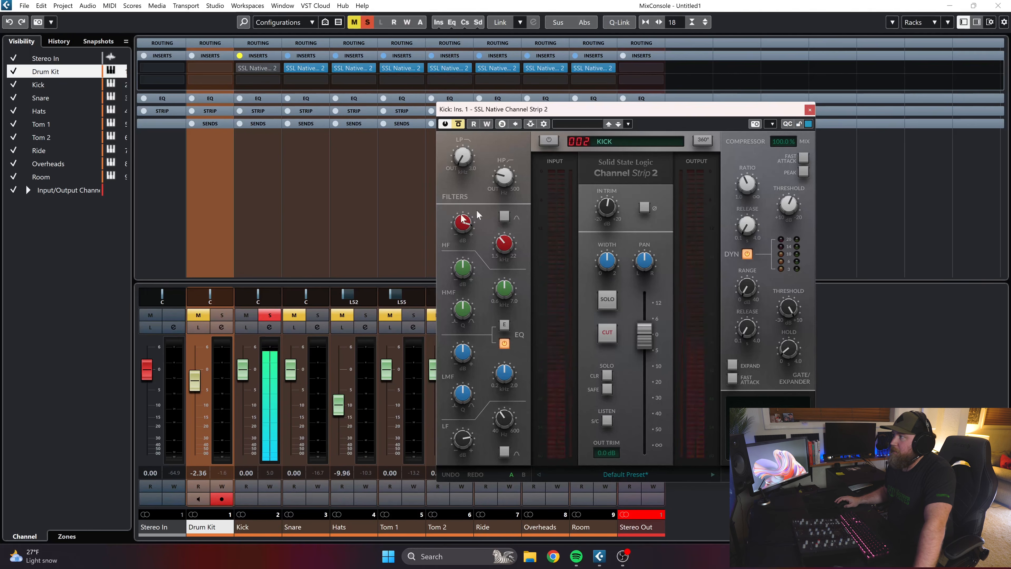
{"action": "left_click", "coordinate": [810, 110]}
{"action": "left_click", "coordinate": [241, 67]}
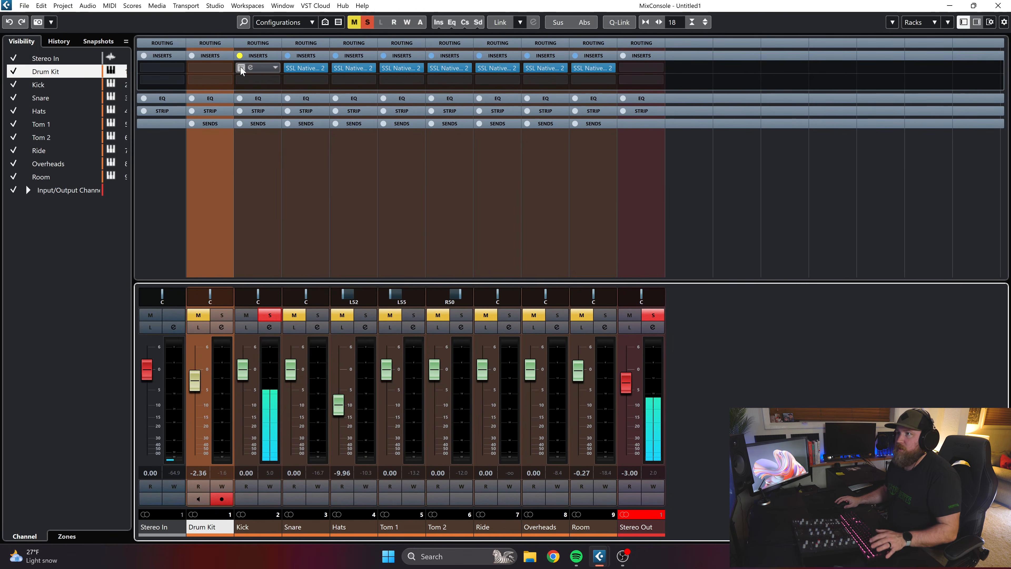
{"action": "left_click", "coordinate": [259, 68]}
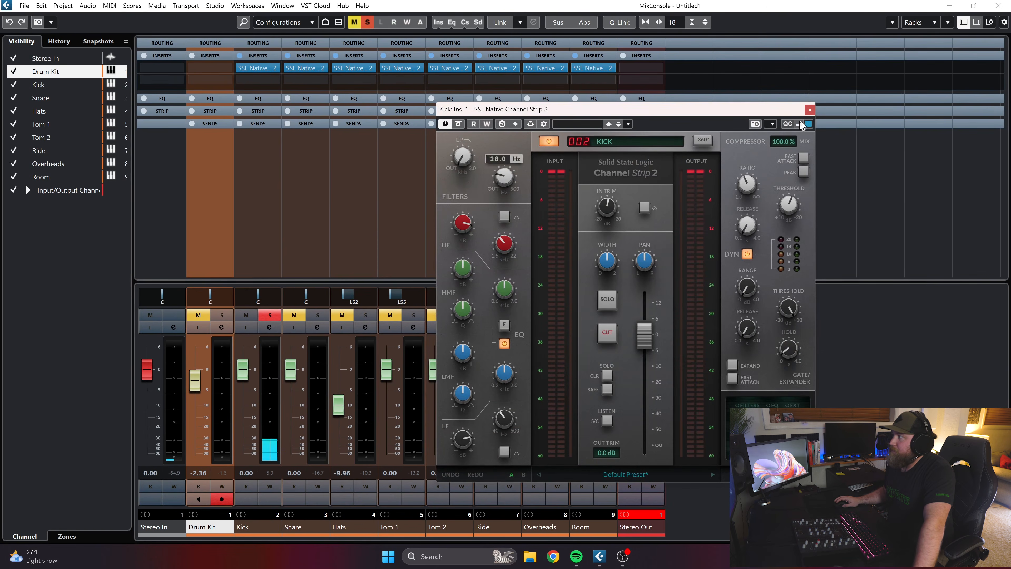
{"action": "left_click", "coordinate": [809, 109]}
Insert the Decapitator distortion effect in the Kick channel's second insert slot and close its window
{"action": "left_click_drag", "start_coordinate": [265, 74], "coordinate": [266, 82]}
{"action": "left_click", "coordinate": [259, 80]}
{"action": "left_click", "coordinate": [250, 154]}
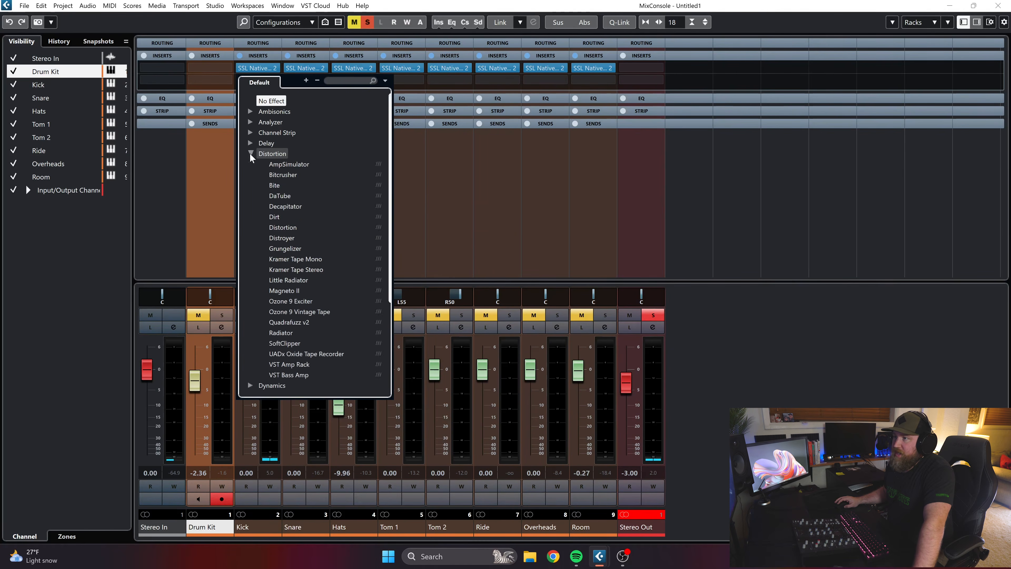
{"action": "left_click", "coordinate": [284, 214]}
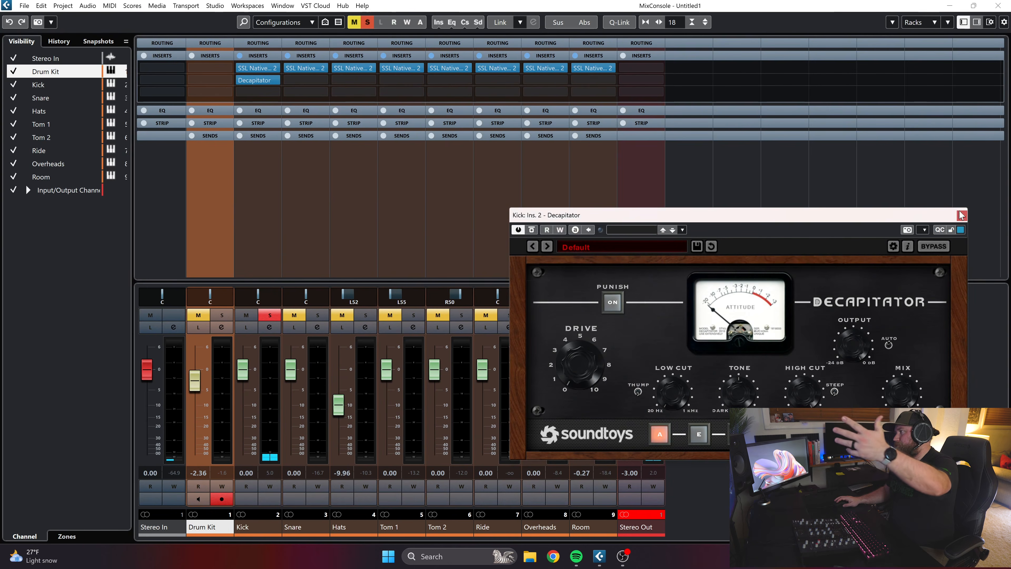
{"action": "left_click", "coordinate": [961, 216]}
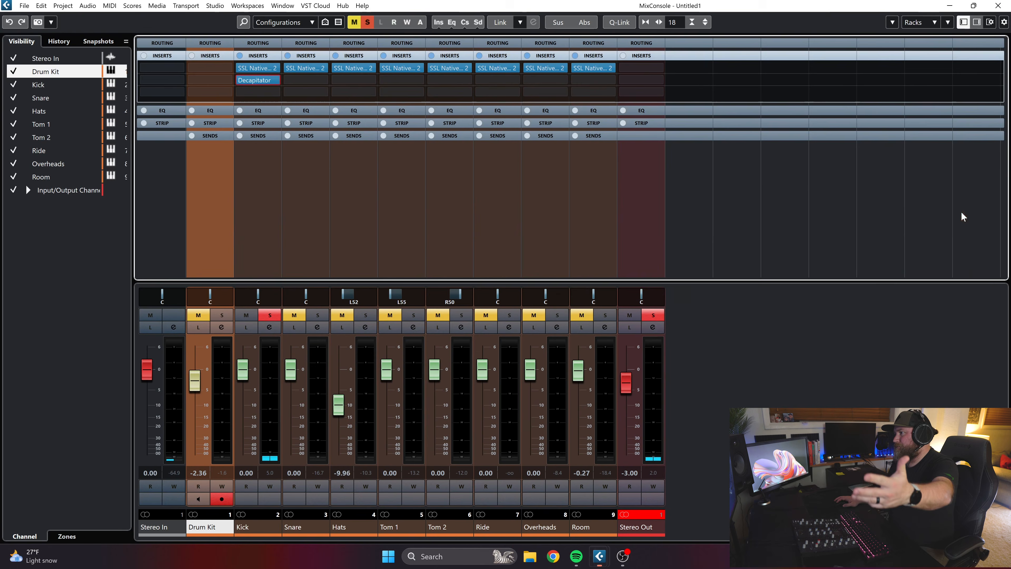
Unsolo the Kick channel, remove its Decapitator insert, and close the mixer views
{"action": "left_click", "coordinate": [269, 315]}
{"action": "left_click", "coordinate": [278, 81]}
{"action": "left_click", "coordinate": [272, 89]}
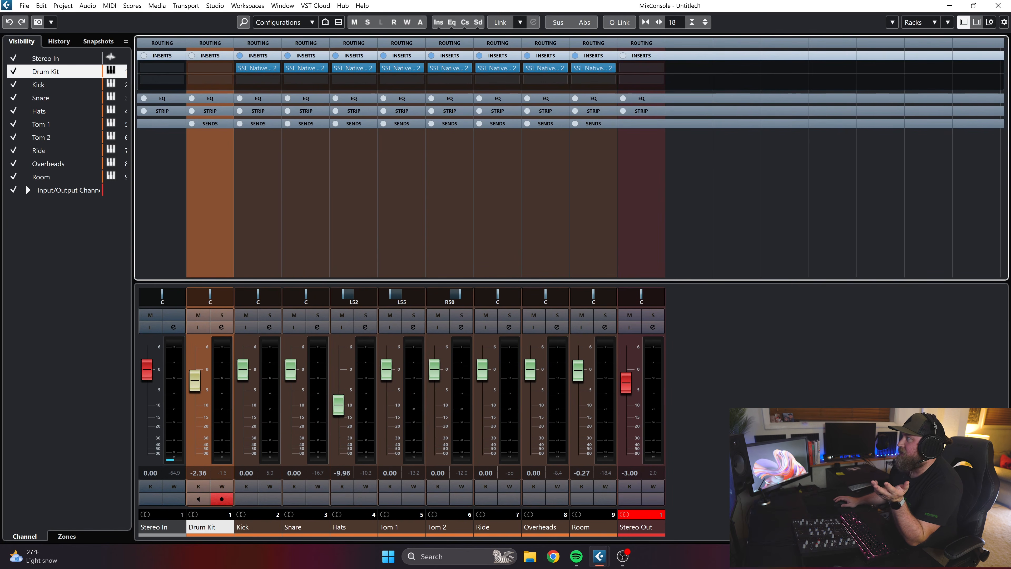
{"action": "left_click", "coordinate": [997, 5]}
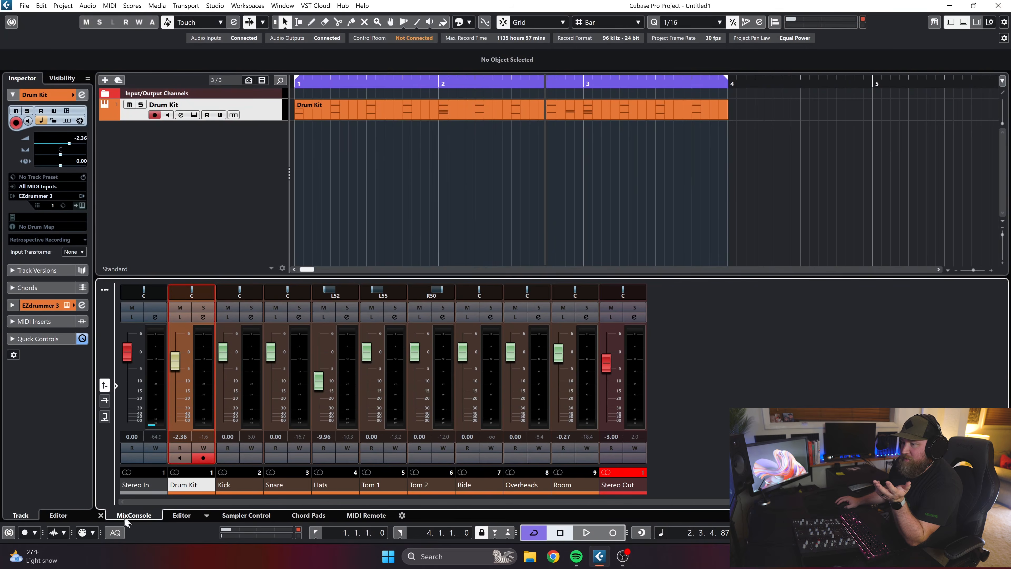
{"action": "left_click", "coordinate": [101, 515]}
Open the Drum Kit part in the Drum Editor with the bass drum lanes in view
{"action": "double_click", "coordinate": [394, 107]}
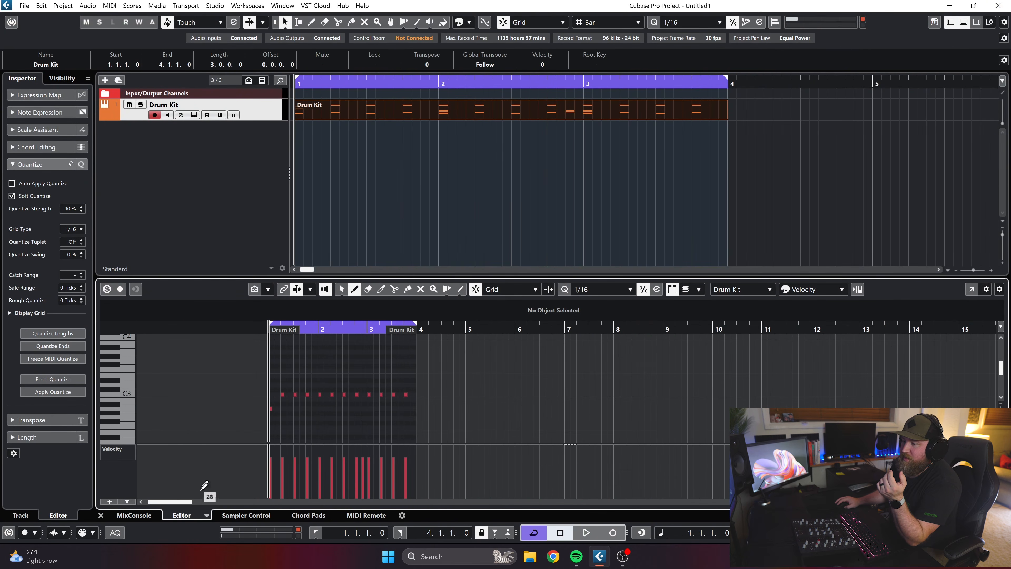
{"action": "left_click", "coordinate": [206, 515]}
{"action": "left_click", "coordinate": [207, 513]}
{"action": "left_click", "coordinate": [207, 512]}
{"action": "left_click", "coordinate": [207, 513]}
{"action": "left_click", "coordinate": [212, 501]}
{"action": "scroll", "coordinate": [300, 372], "scroll_direction": "up", "scroll_amount": 5}
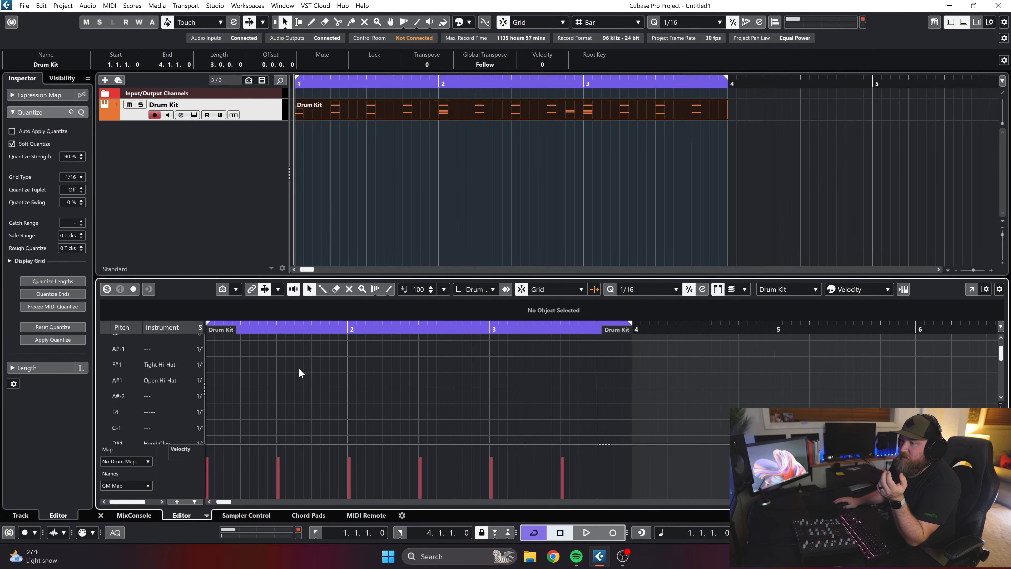
Draw a run of sixteenth notes in the Acoustic Bass Drum lane from bar 1 to 3.1.3 and play the pattern
{"action": "right_click", "coordinate": [292, 345]}
{"action": "left_click", "coordinate": [302, 348]}
{"action": "left_click_drag", "start_coordinate": [224, 336], "coordinate": [508, 342]}
{"action": "left_click", "coordinate": [309, 330]}
{"action": "left_click_drag", "start_coordinate": [309, 331], "coordinate": [121, 334]}
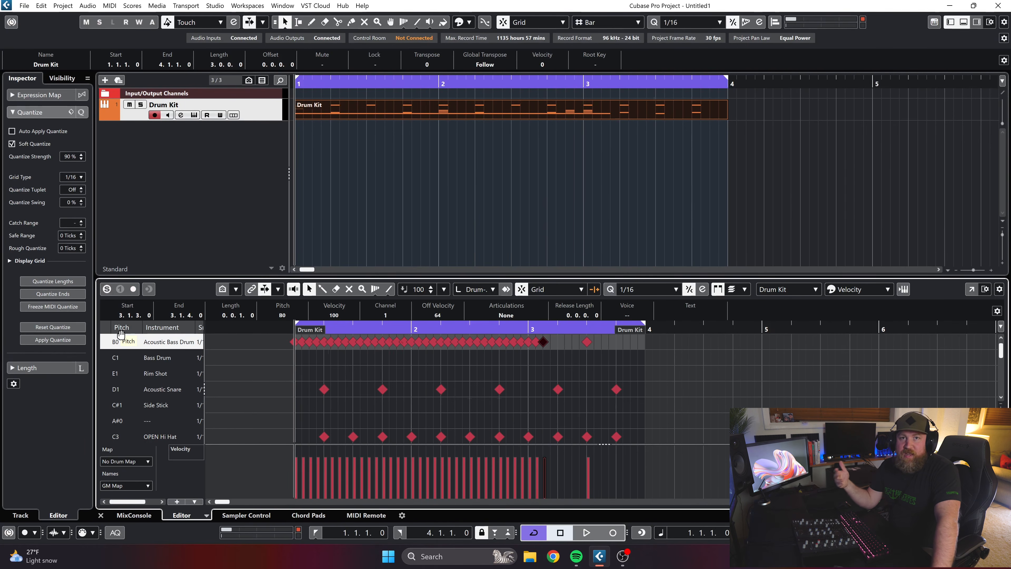
{"action": "key", "text": "space"}
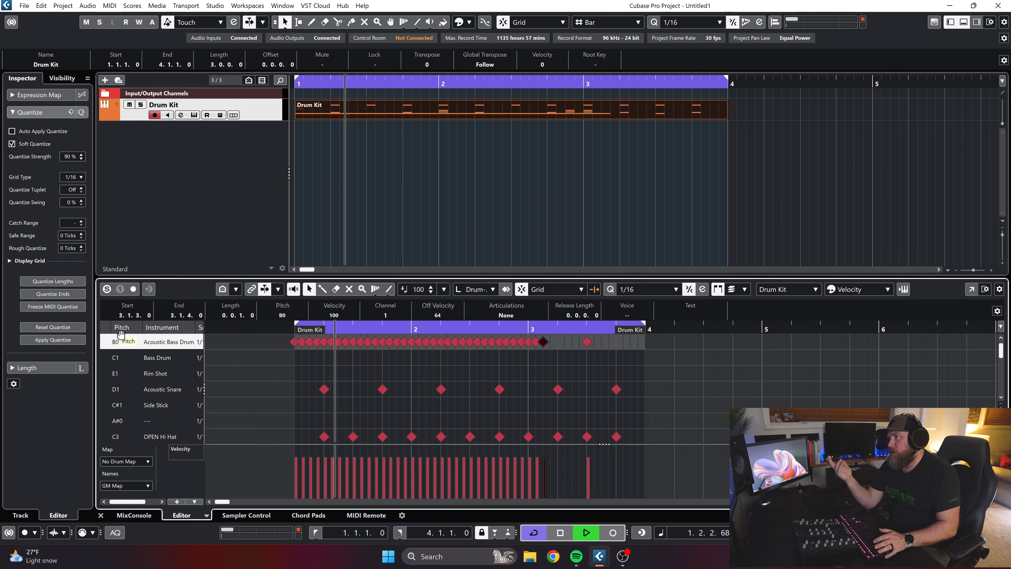
Show the Routing rack in the full MixConsole and examine the output bus choices for the Kick channel
{"action": "key", "text": "F3"}
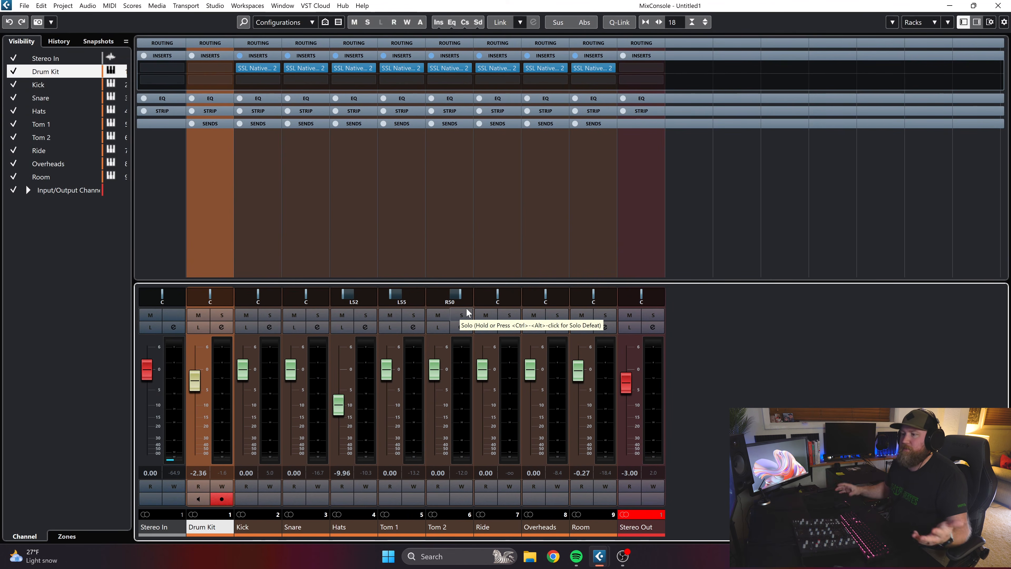
{"action": "left_click", "coordinate": [259, 43]}
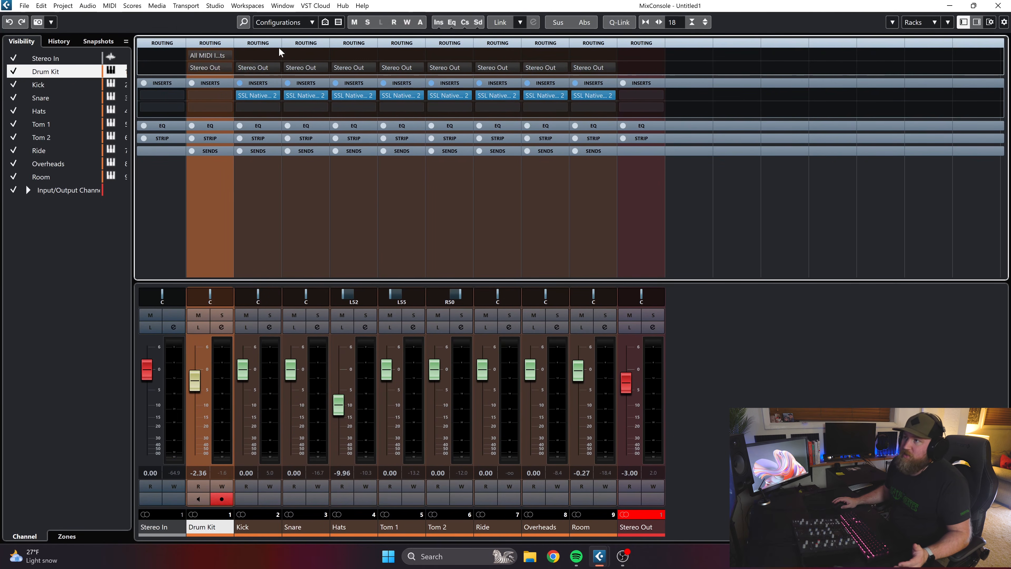
{"action": "left_click", "coordinate": [278, 69]}
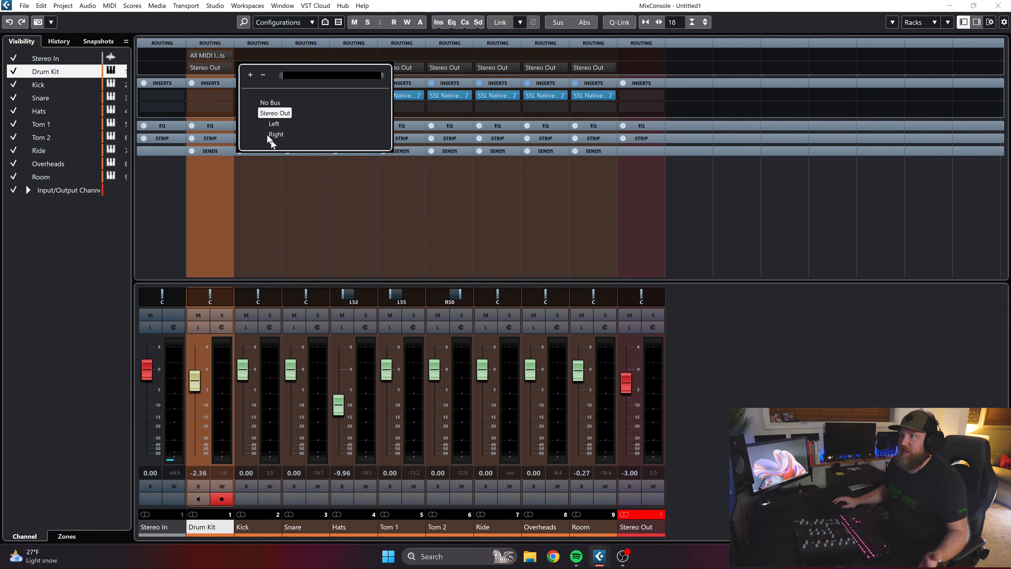
{"action": "left_click", "coordinate": [333, 220]}
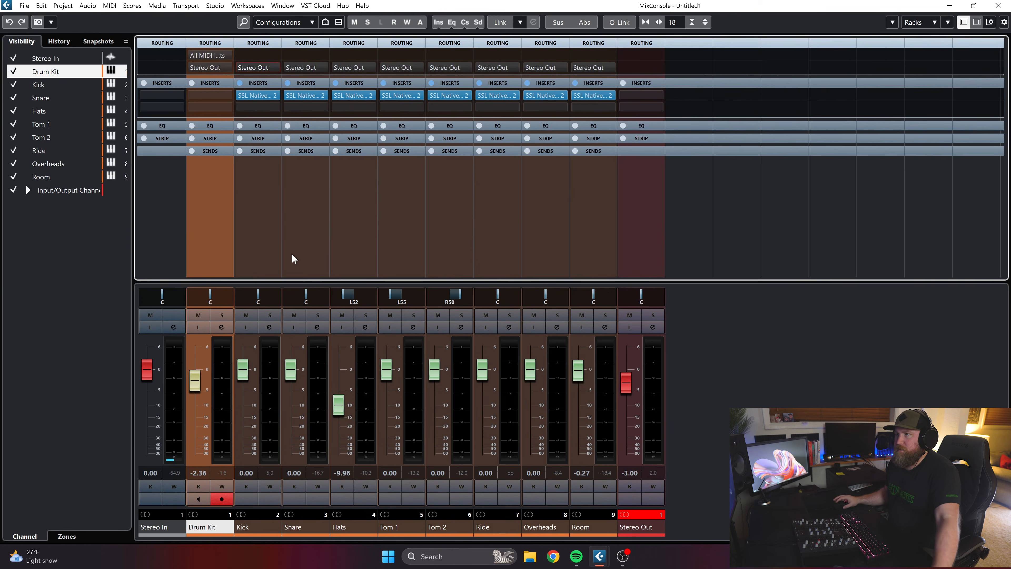
Expand the Sends rack, inspect the channels' EQ rack and collapse it, and close the MixConsole and lower editor
{"action": "left_click", "coordinate": [257, 155]}
{"action": "left_click", "coordinate": [258, 150]}
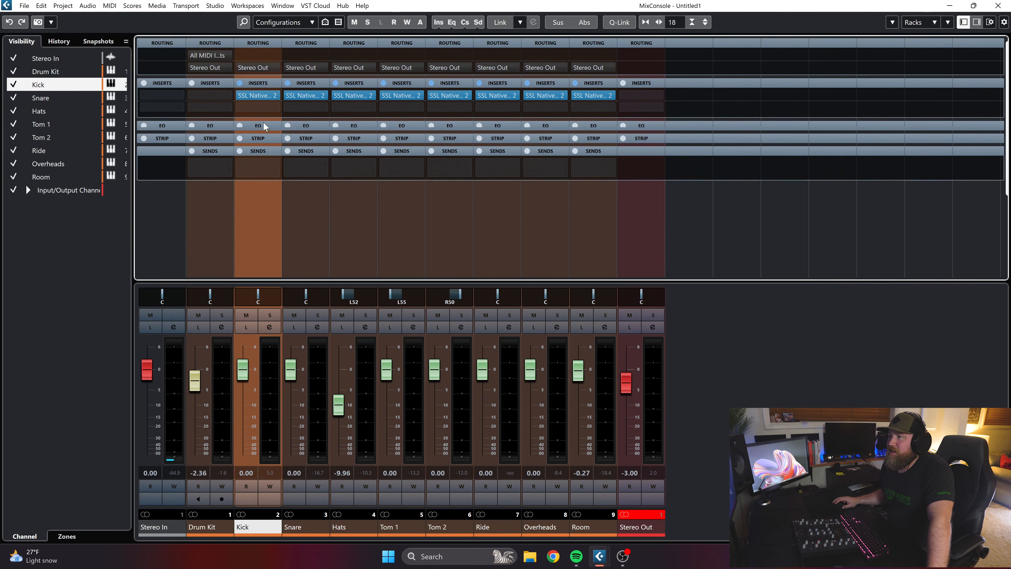
{"action": "left_click", "coordinate": [258, 126]}
{"action": "scroll", "coordinate": [782, 181], "scroll_direction": "up", "scroll_amount": 3}
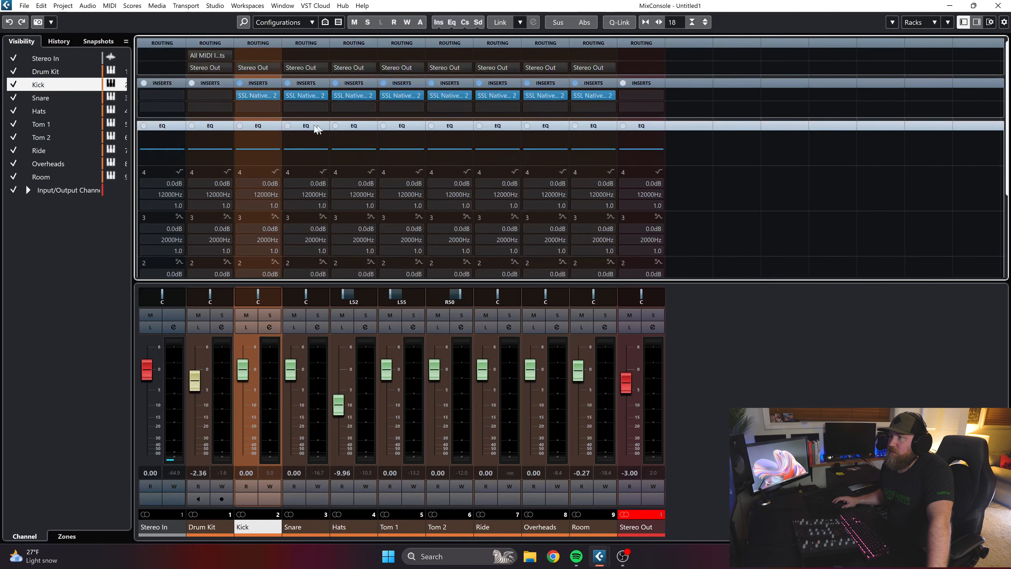
{"action": "left_click", "coordinate": [269, 128]}
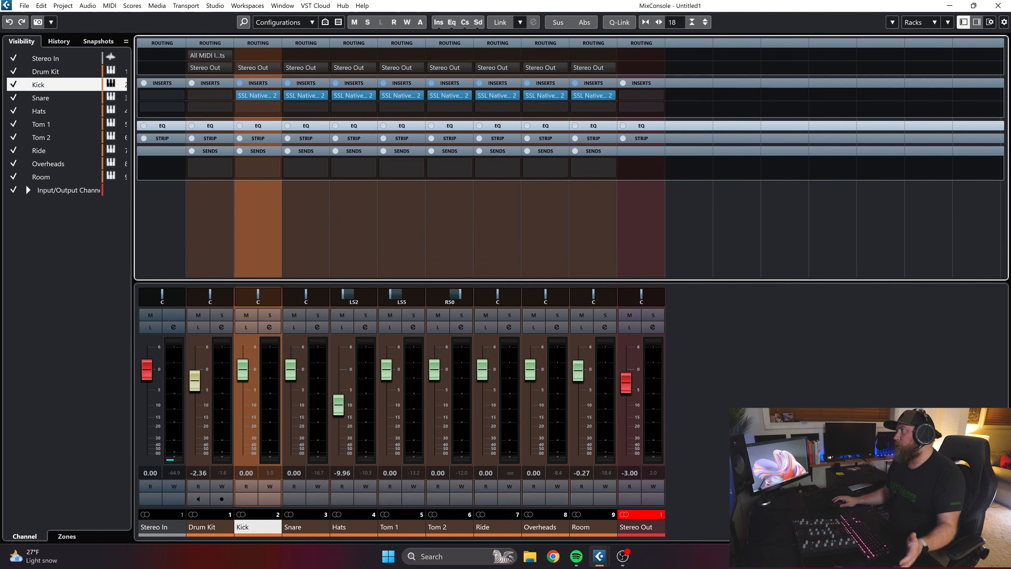
{"action": "left_click", "coordinate": [998, 6]}
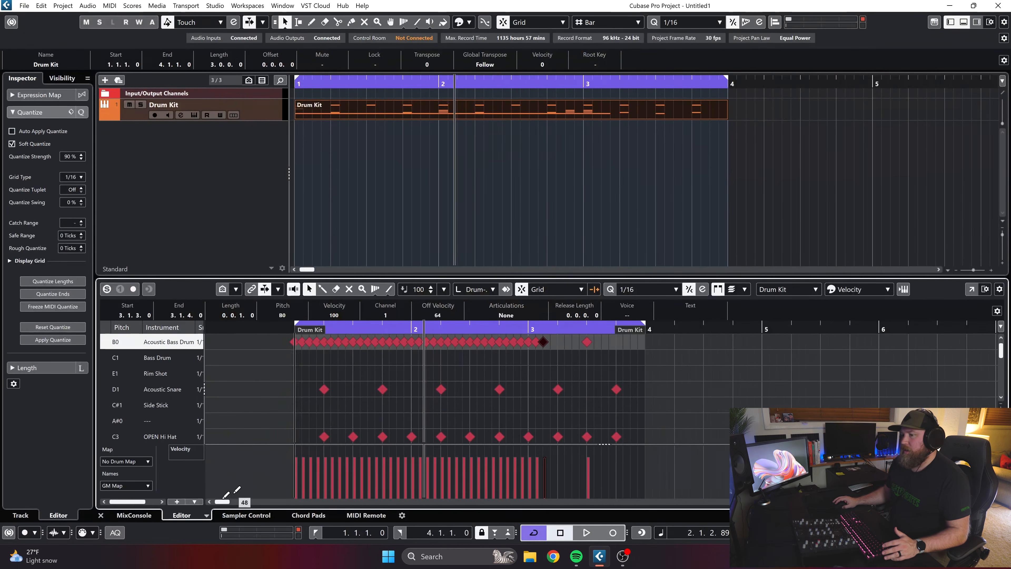
{"action": "left_click", "coordinate": [101, 515]}
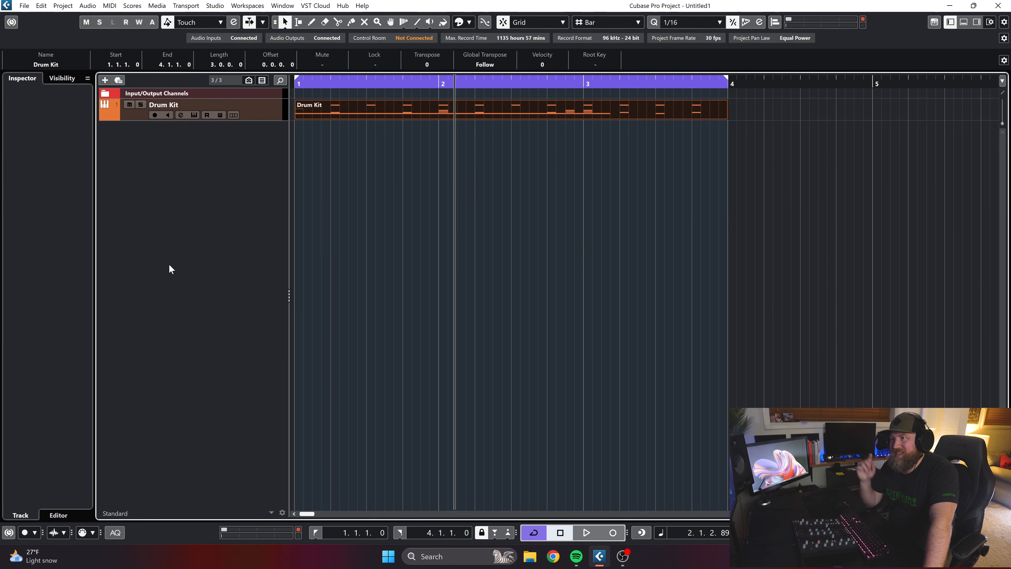
Open EZdrummer 3 from the Drum Kit track and review the 32 mono outputs option in its Advanced settings
{"action": "left_click", "coordinate": [253, 119]}
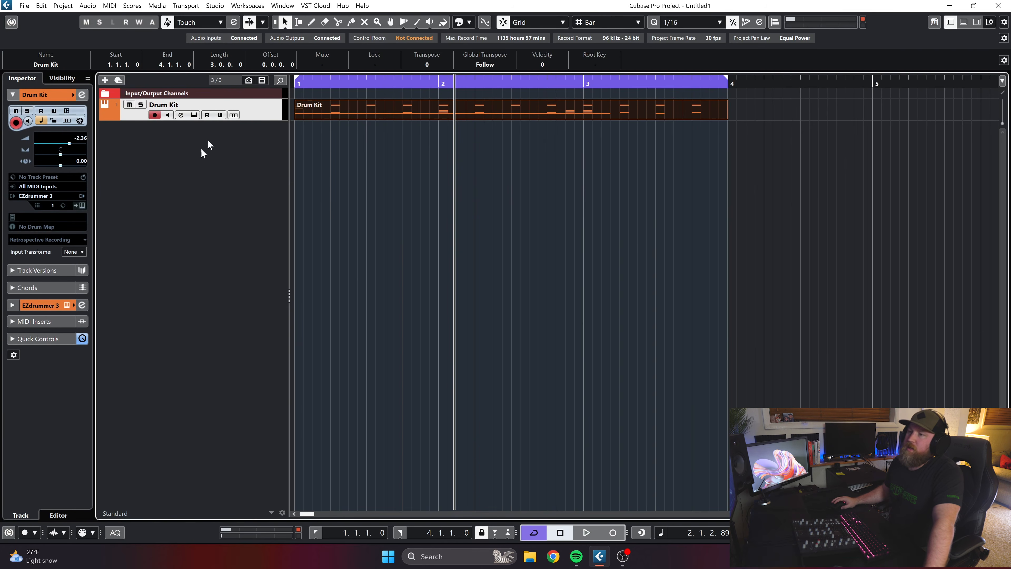
{"action": "left_click", "coordinate": [82, 205]}
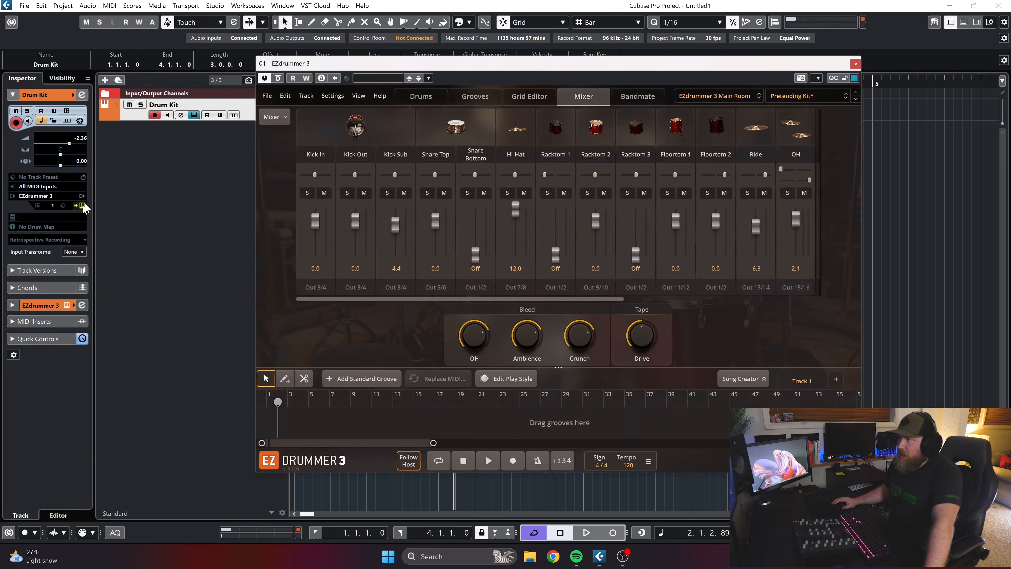
{"action": "left_click", "coordinate": [330, 96]}
{"action": "left_click", "coordinate": [354, 177]}
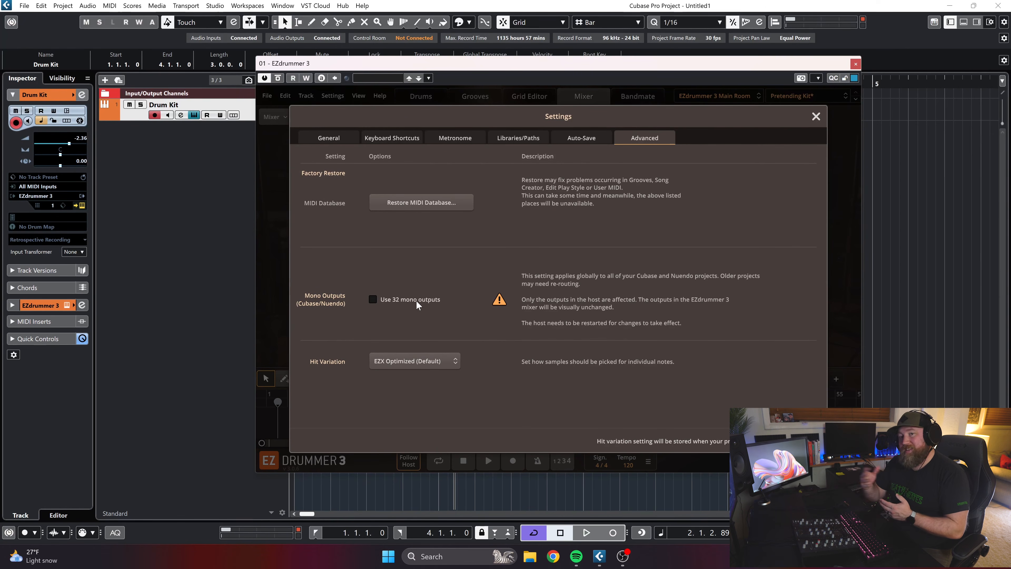
{"action": "left_click", "coordinate": [814, 117]}
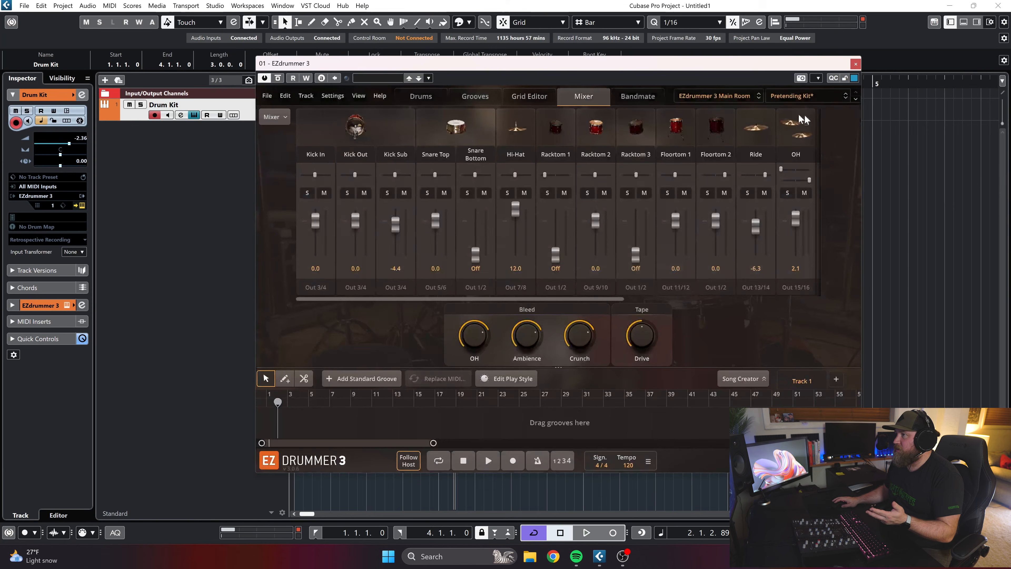
{"action": "left_click", "coordinate": [333, 96]}
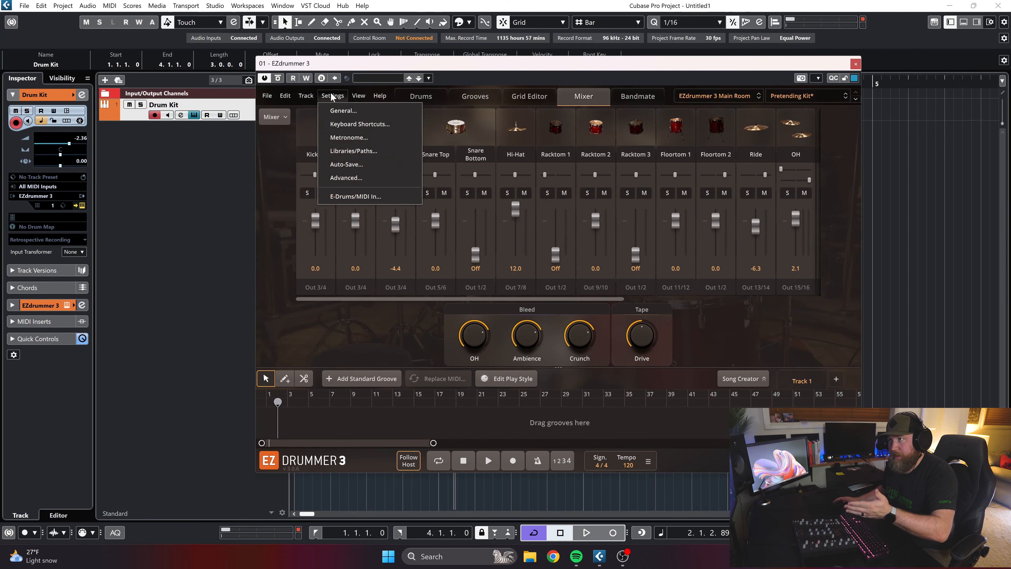
{"action": "left_click", "coordinate": [348, 177]}
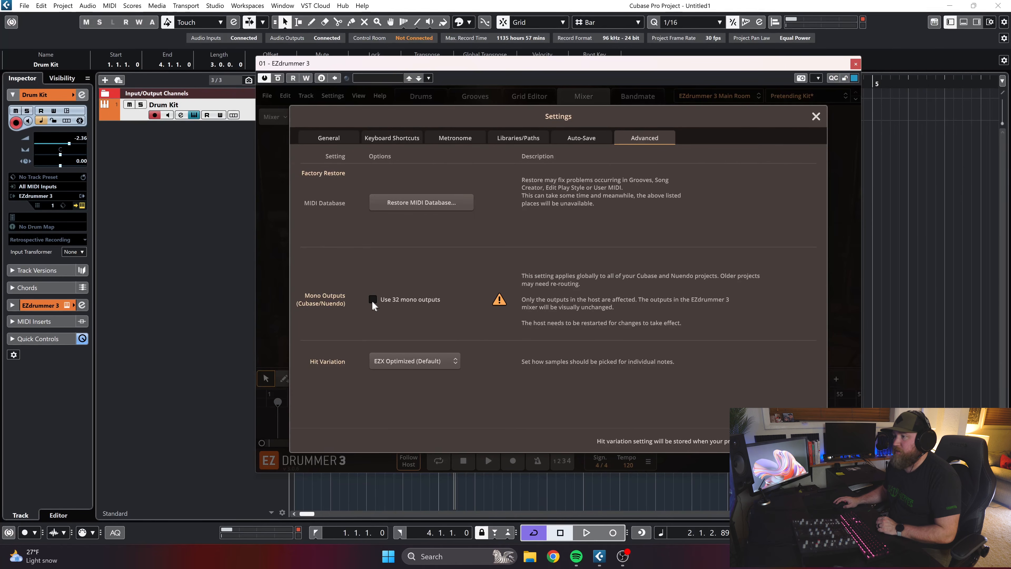
{"action": "left_click", "coordinate": [814, 118]}
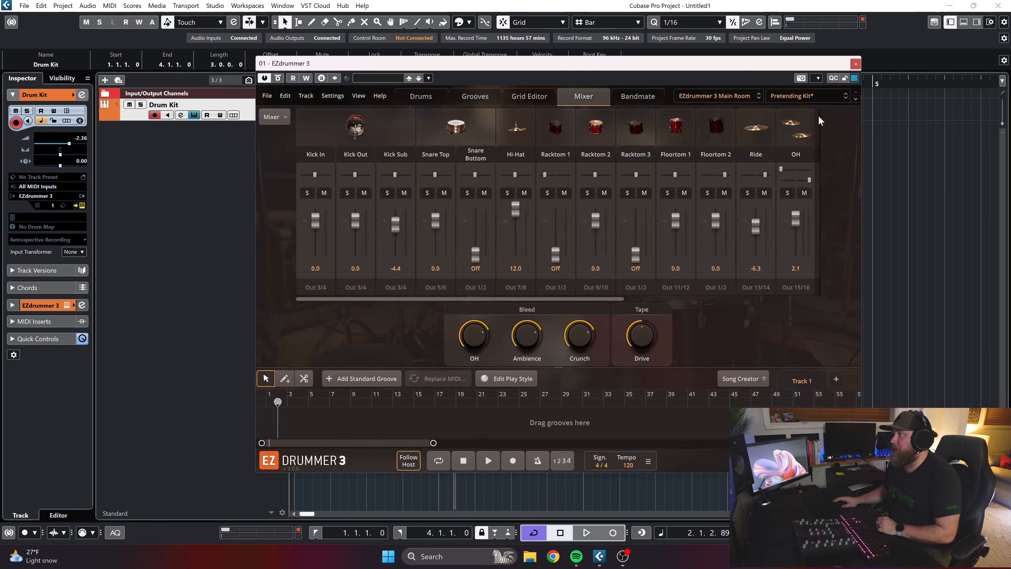